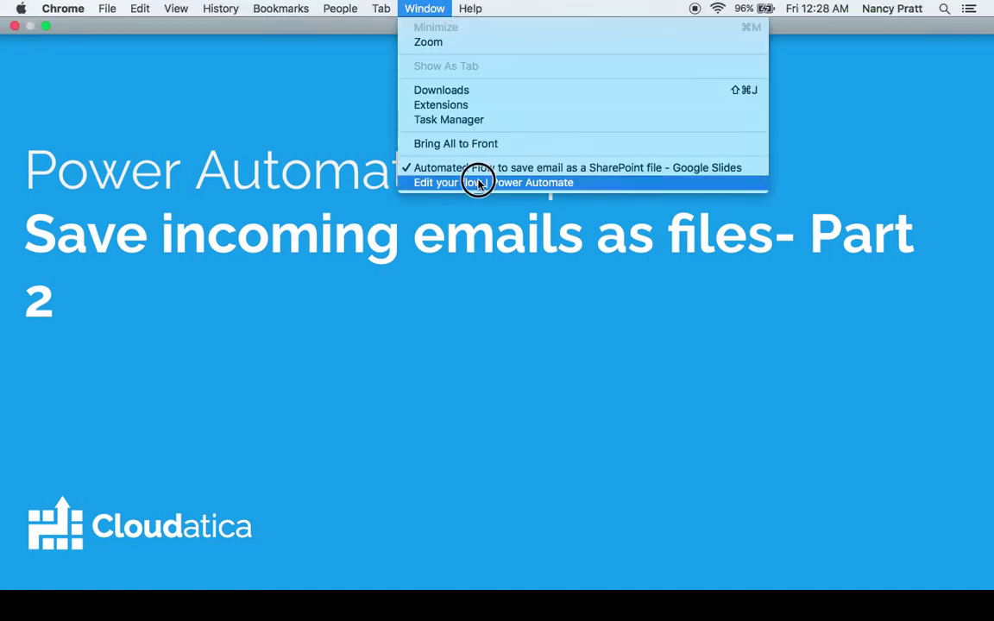
- Switch to the Power Automate window, open the Jan 7, 11:59 PM run's error details, and check the Outlook inbox and SharePoint Documents library
{"action": "scroll", "coordinate": [327, 320], "scroll_direction": "down", "scroll_amount": 3}
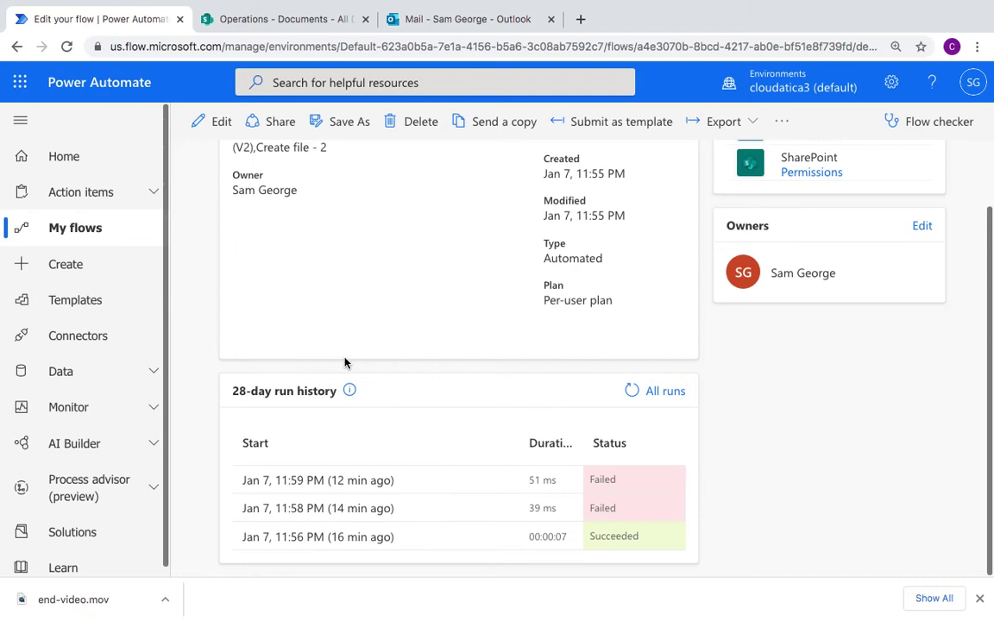
{"action": "left_click", "coordinate": [334, 481]}
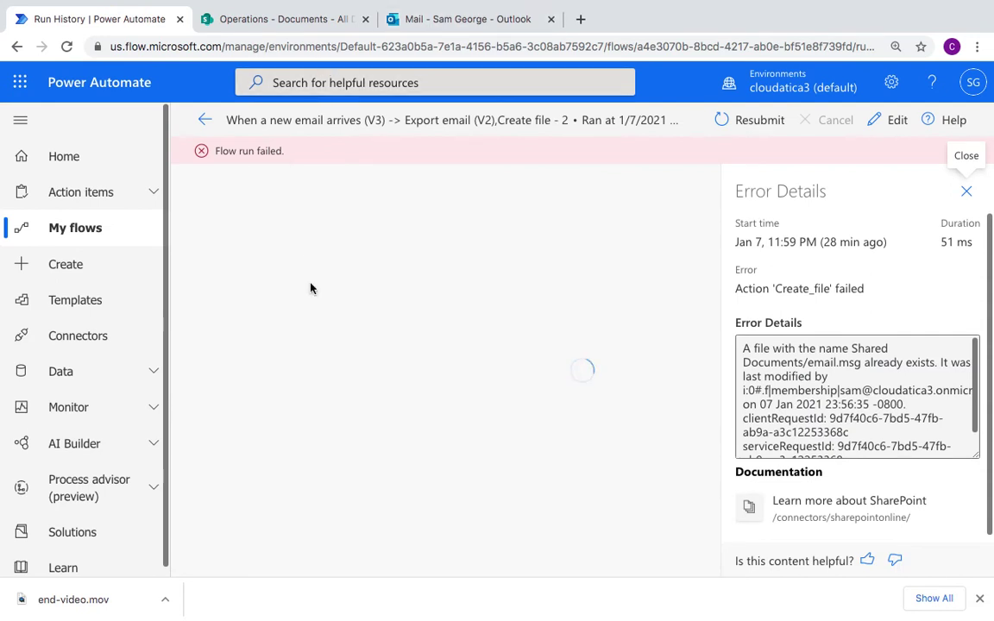
{"action": "left_click", "coordinate": [466, 18]}
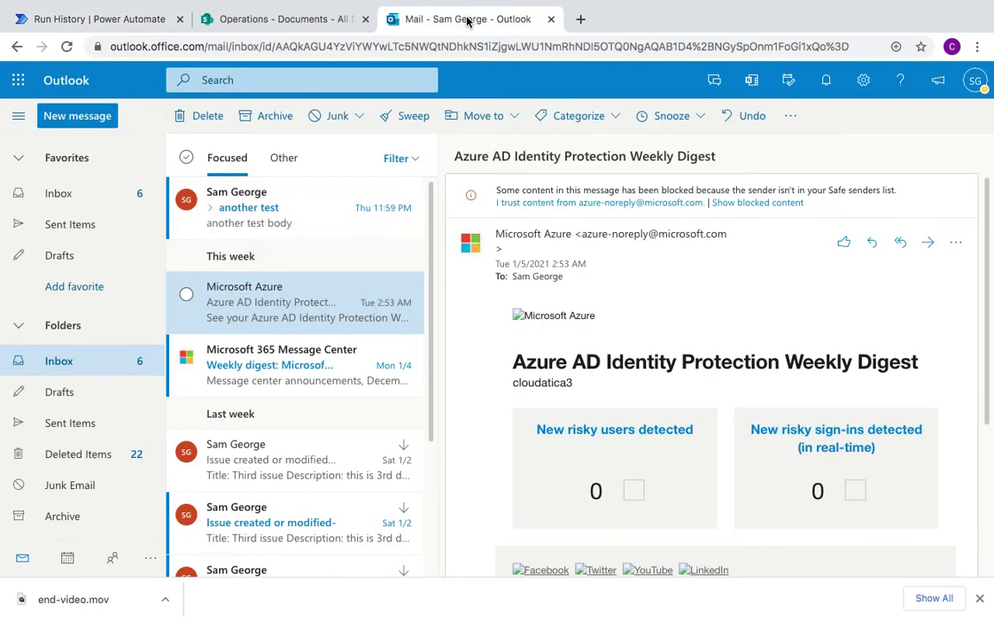
{"action": "left_click", "coordinate": [277, 19]}
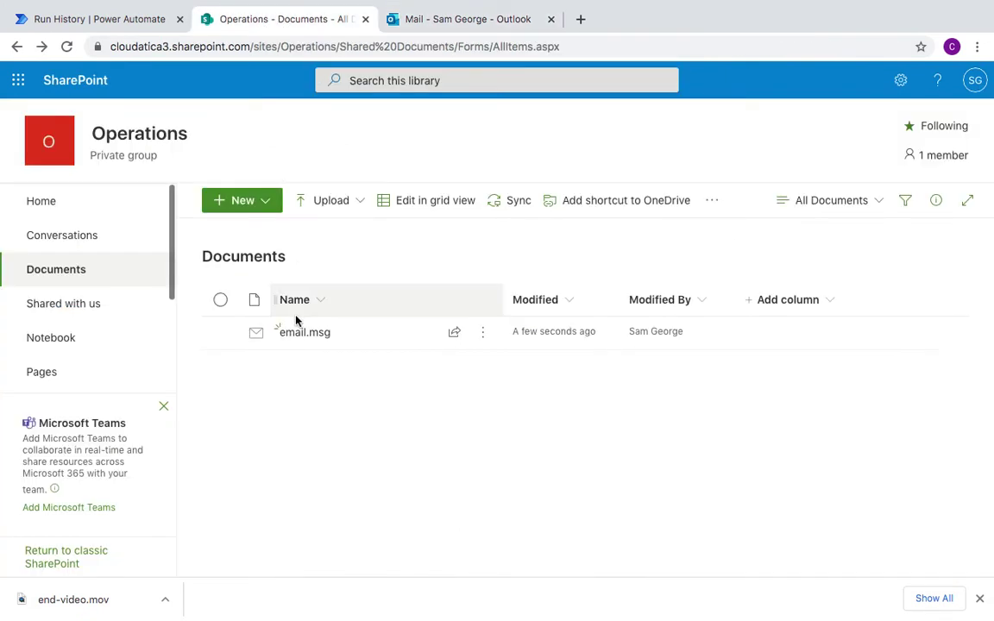
{"action": "left_click", "coordinate": [130, 18]}
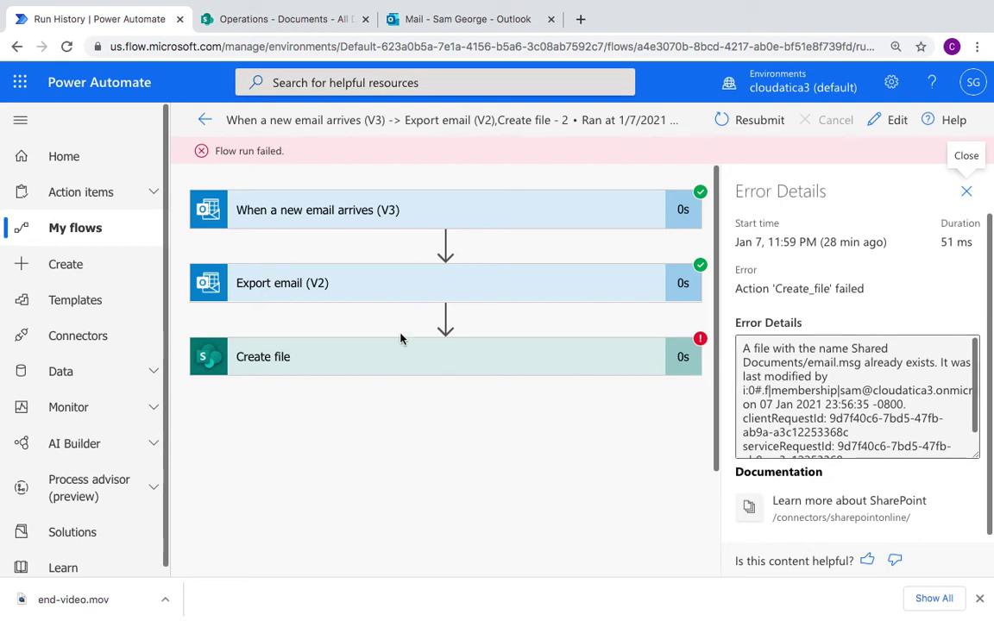
- Open the flow for editing, expand the Export email (V2) and Create file actions, and compare the file name with the SharePoint library
{"action": "left_click", "coordinate": [894, 121]}
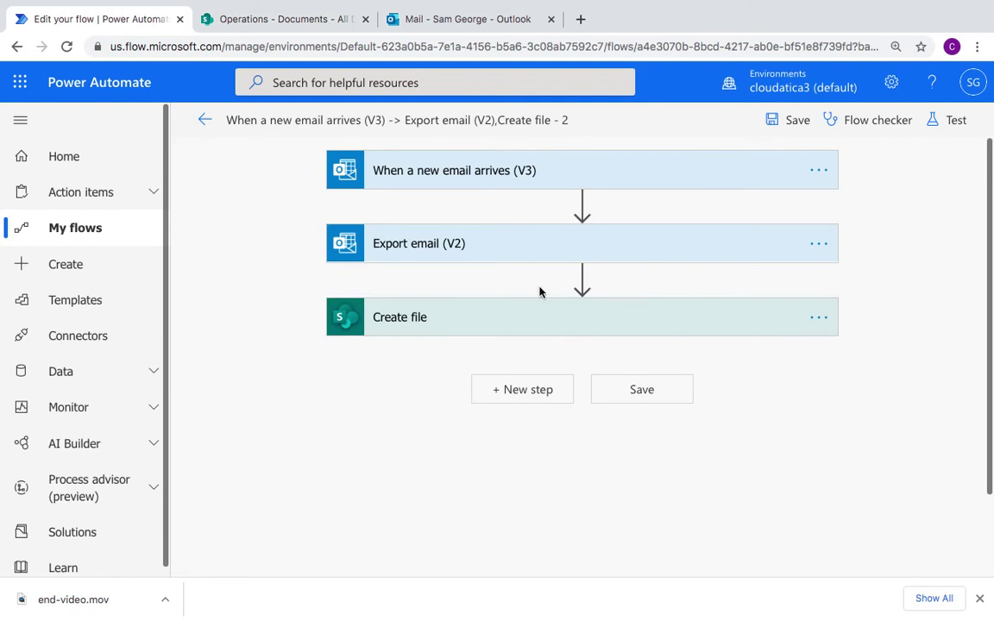
{"action": "left_click", "coordinate": [536, 253]}
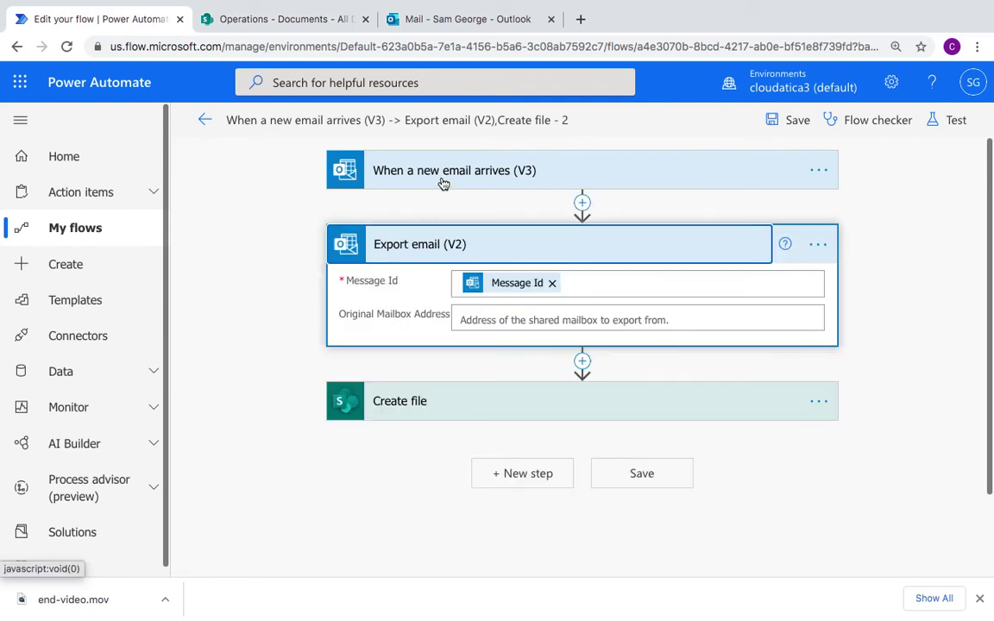
{"action": "left_click", "coordinate": [443, 184]}
{"action": "left_click", "coordinate": [444, 183]}
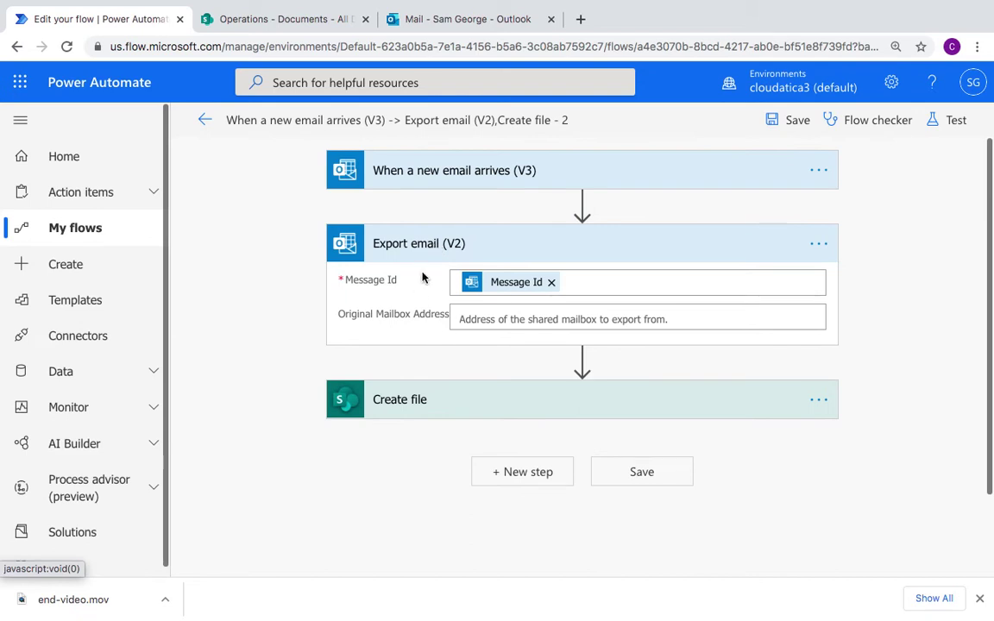
{"action": "left_click", "coordinate": [455, 406]}
{"action": "scroll", "coordinate": [349, 498], "scroll_direction": "down", "scroll_amount": 1}
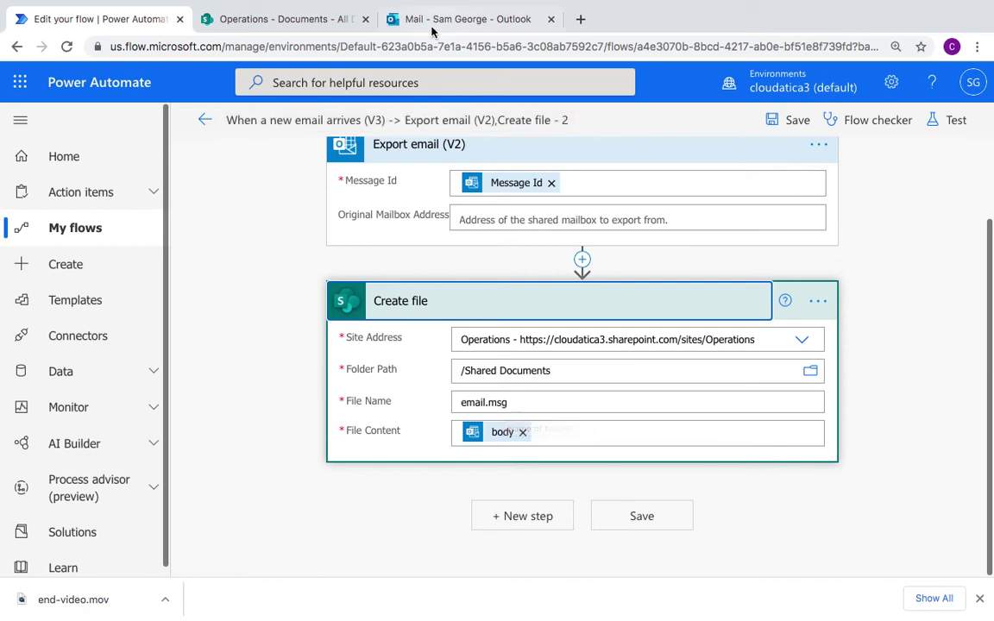
{"action": "left_click", "coordinate": [306, 18]}
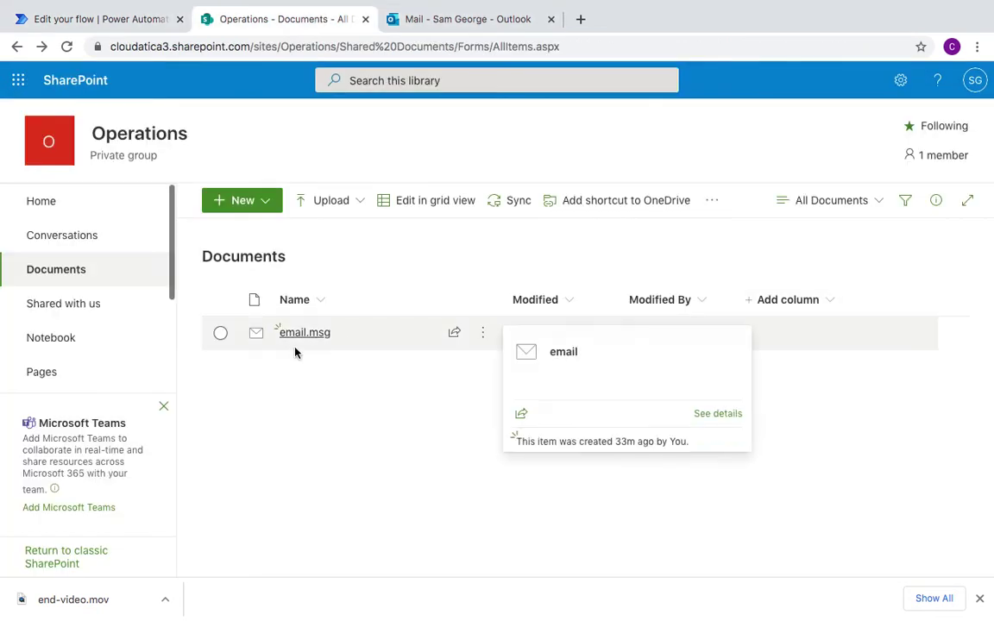
{"action": "left_click", "coordinate": [124, 18]}
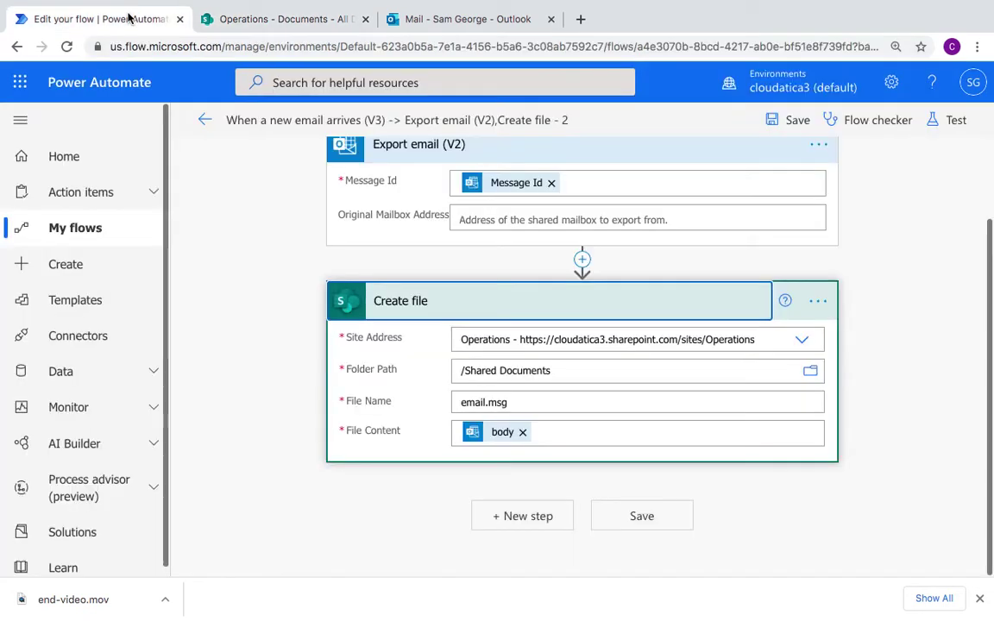
- Replace "email" in the Create file action's File Name with the Subject dynamic content, keeping .msg, and save the flow
{"action": "left_click", "coordinate": [486, 402]}
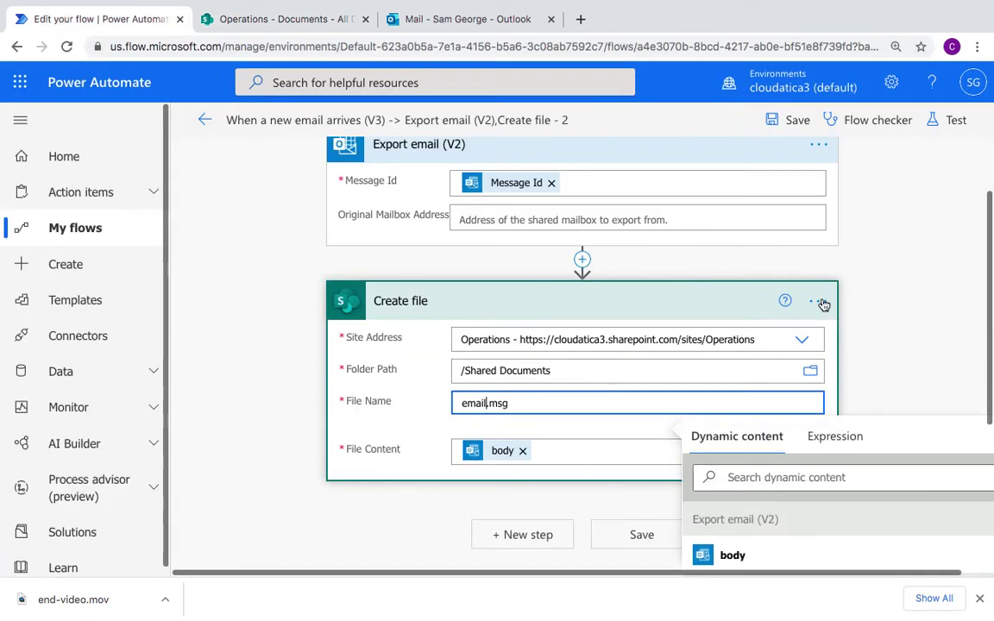
{"action": "key", "text": "BackSpace"}
{"action": "key", "text": "BackSpace"}
{"action": "key", "text": "BackSpace"}
{"action": "key", "text": "BackSpace"}
{"action": "key", "text": "BackSpace"}
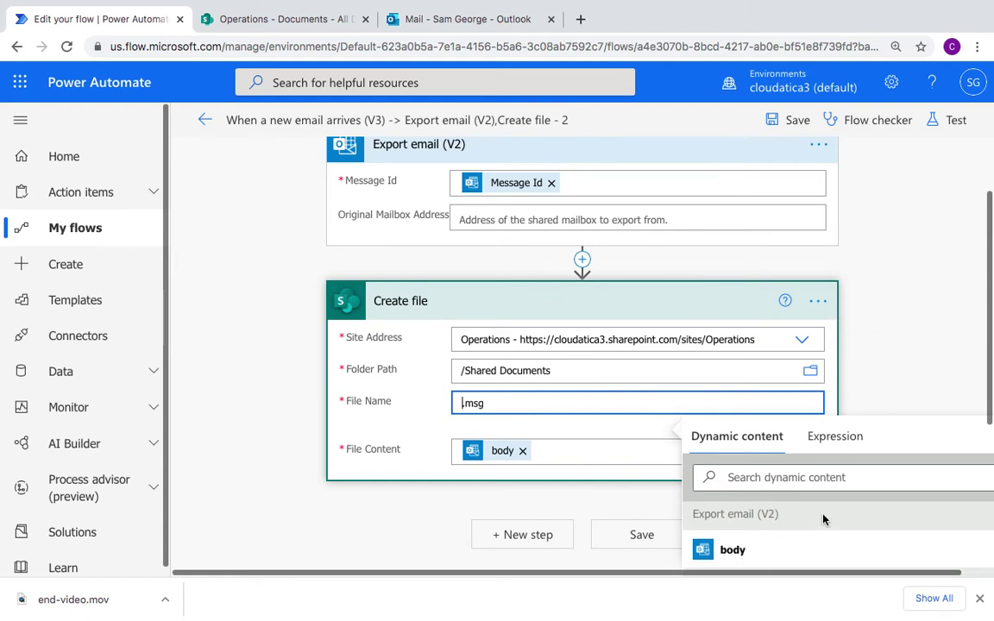
{"action": "scroll", "coordinate": [818, 531], "scroll_direction": "down", "scroll_amount": 2}
{"action": "scroll", "coordinate": [802, 518], "scroll_direction": "down", "scroll_amount": 4}
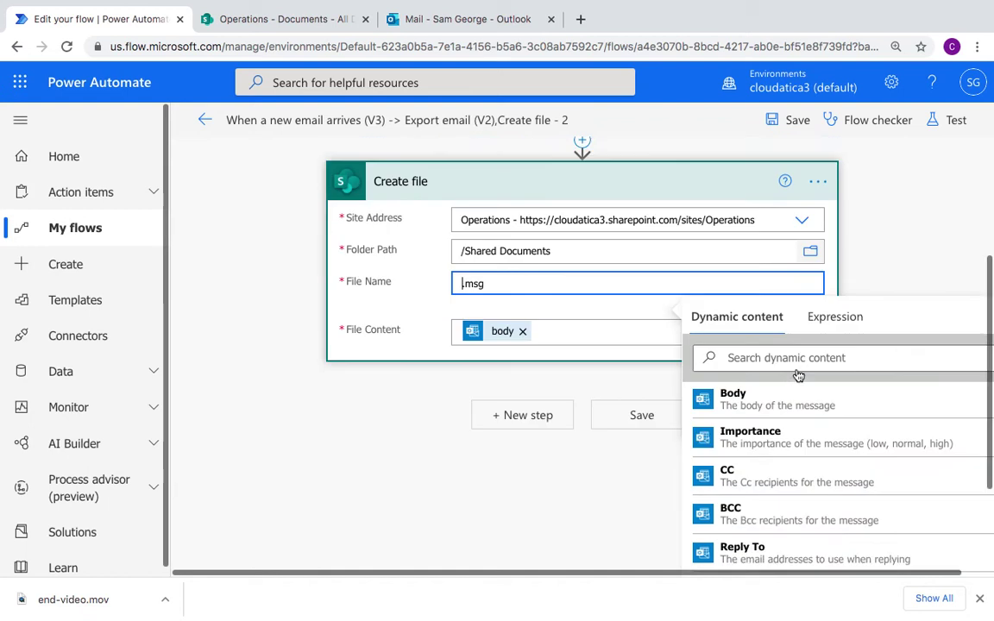
{"action": "scroll", "coordinate": [785, 432], "scroll_direction": "up", "scroll_amount": 3}
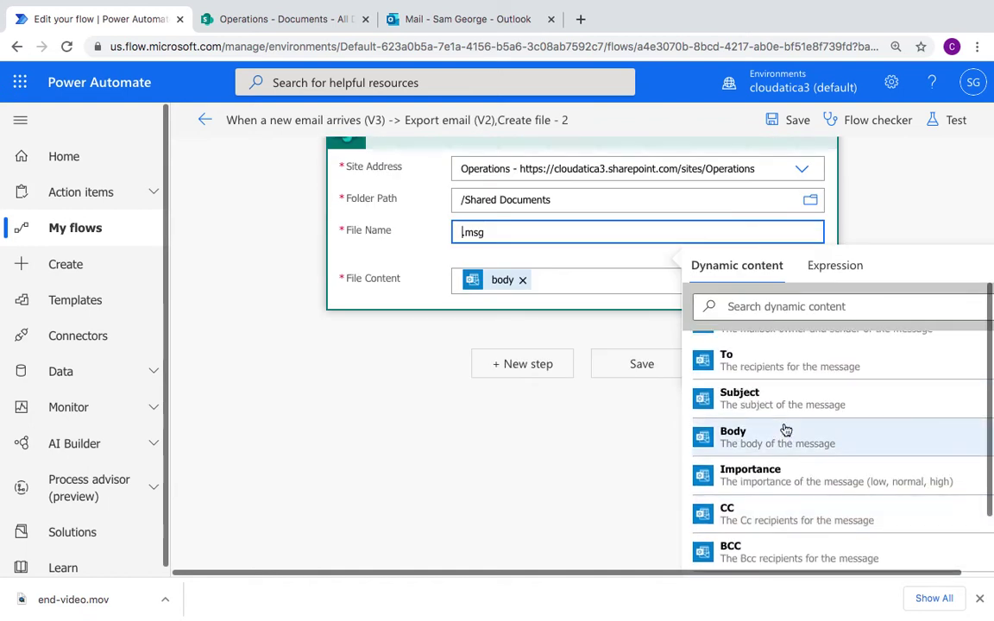
{"action": "left_click", "coordinate": [763, 440]}
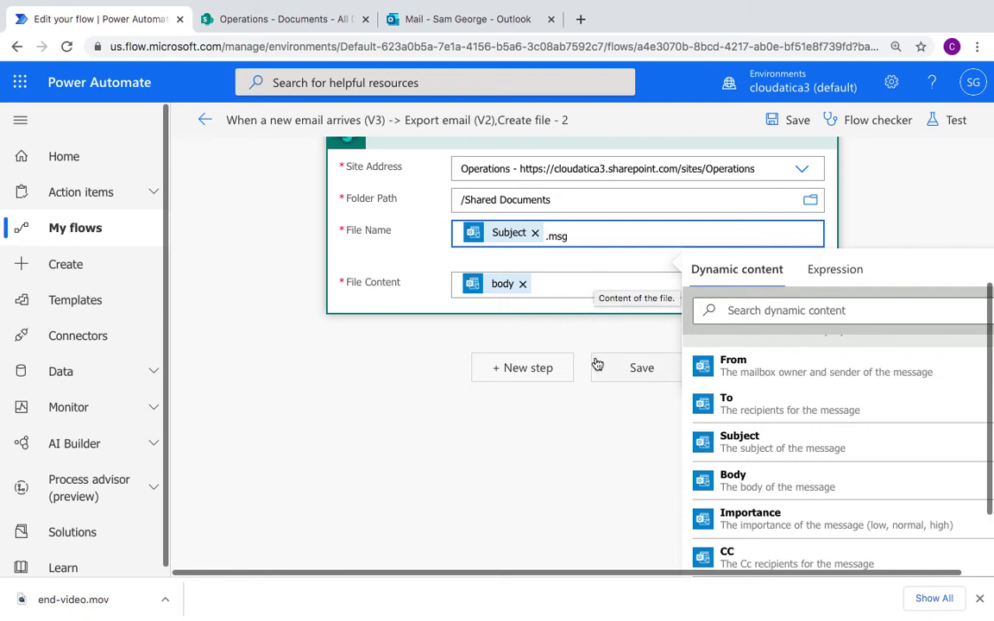
{"action": "left_click", "coordinate": [803, 308]}
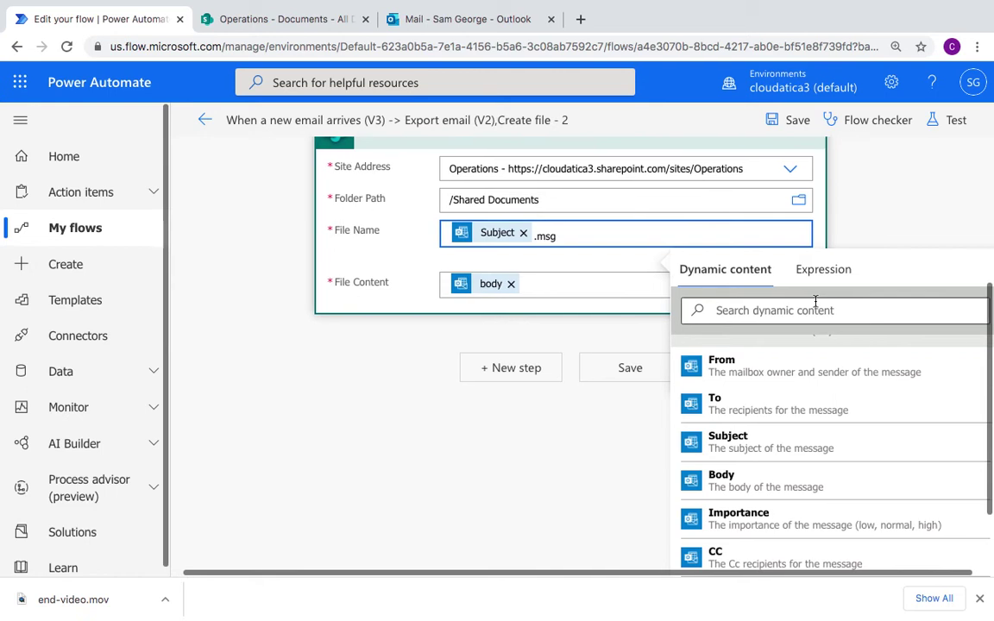
{"action": "left_click", "coordinate": [632, 368]}
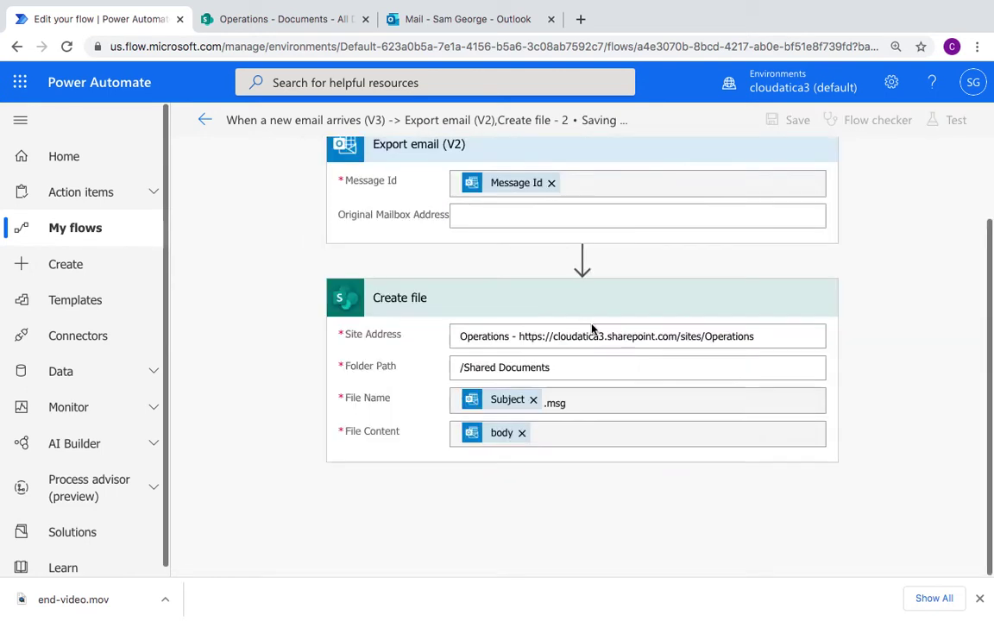
- Switch to Outlook, create a forward of the "another test" email, and remove the "Fw:" prefix from its subject
{"action": "left_click", "coordinate": [416, 19]}
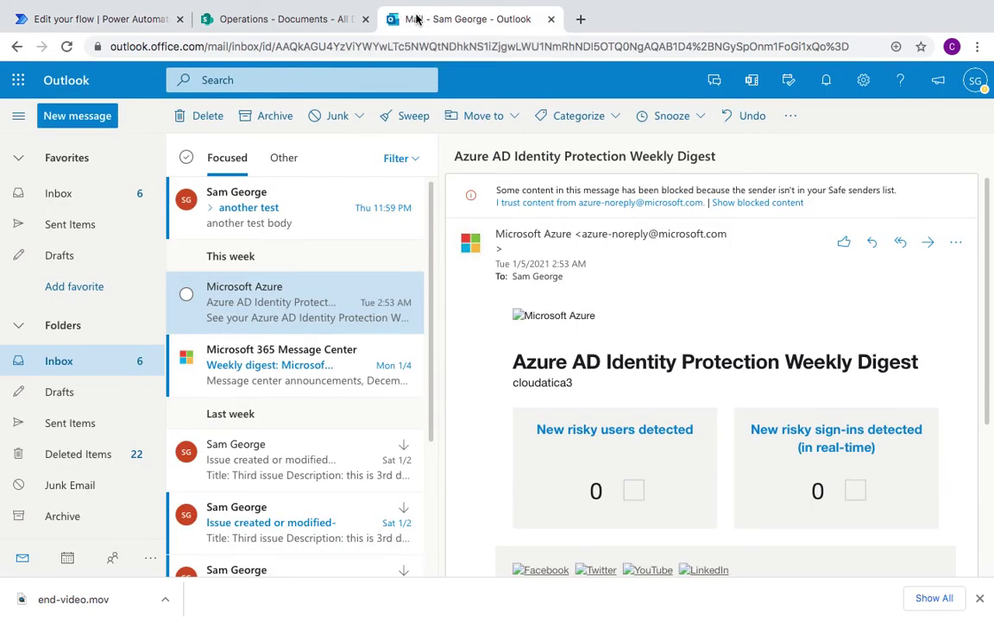
{"action": "left_click", "coordinate": [246, 214]}
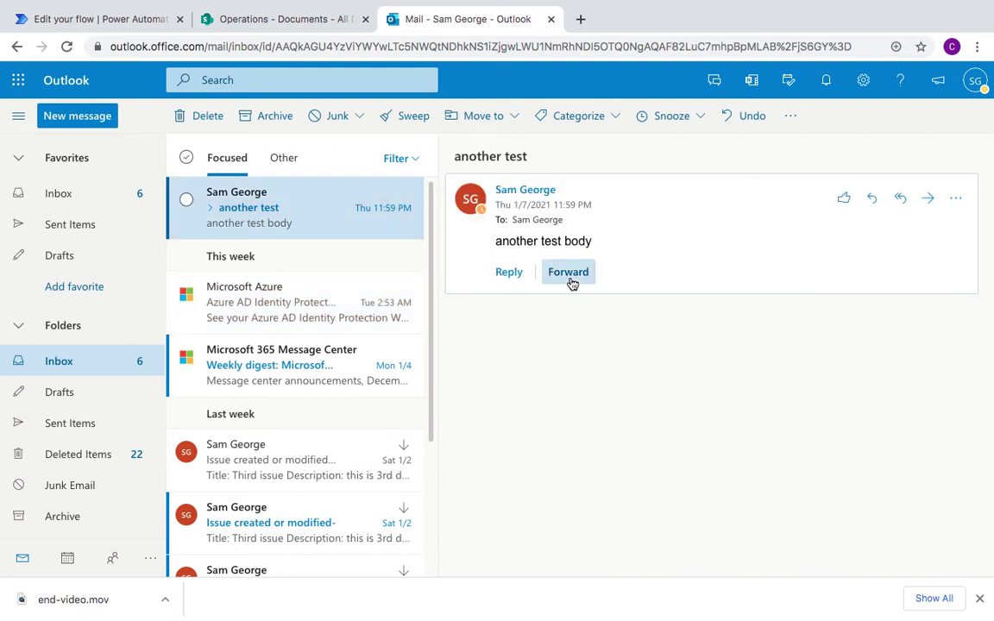
{"action": "left_click", "coordinate": [570, 274]}
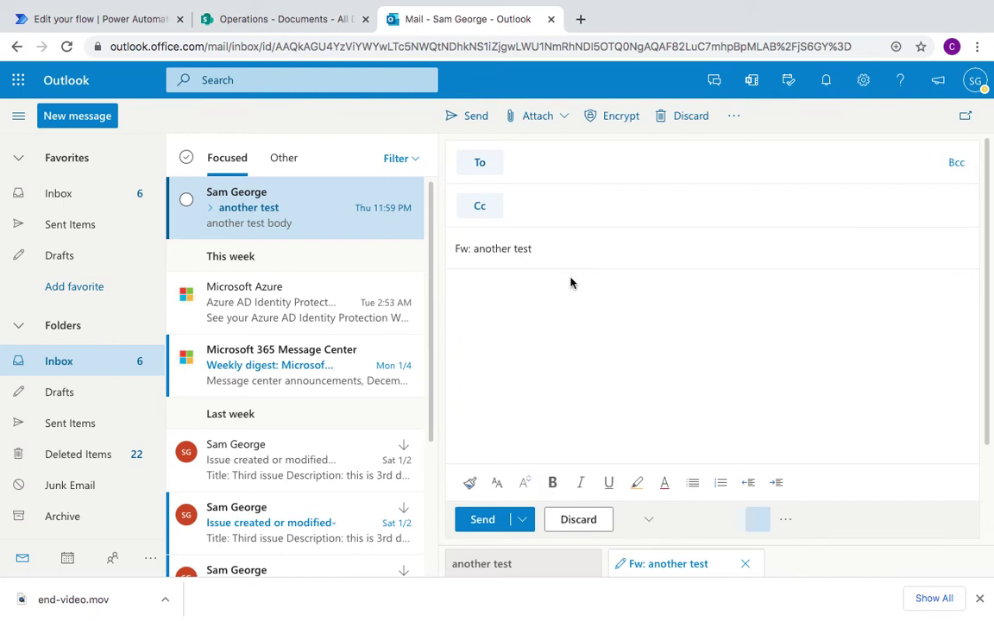
{"action": "left_click", "coordinate": [531, 163]}
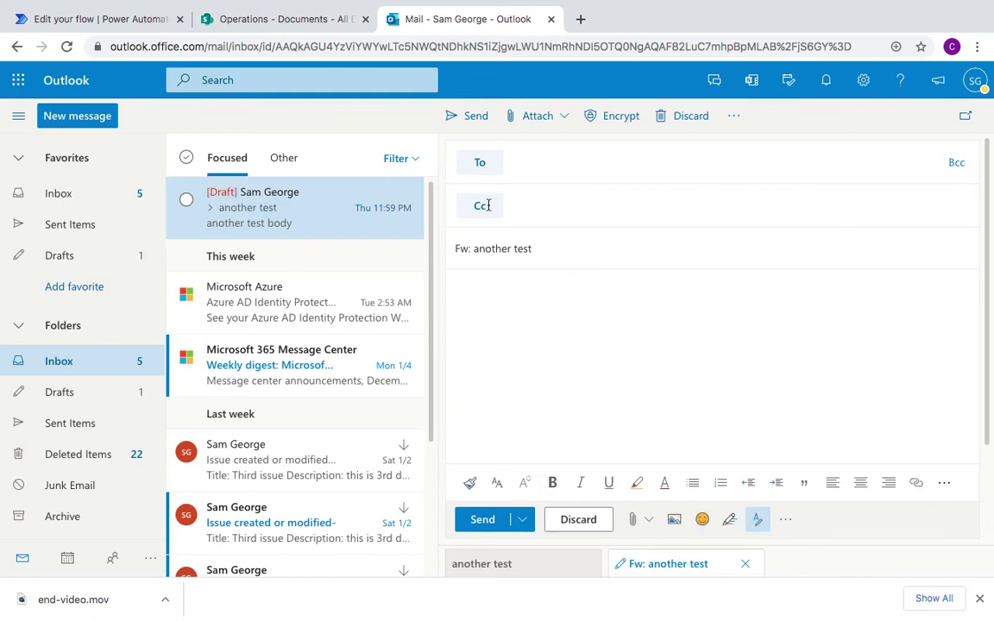
{"action": "left_click_drag", "start_coordinate": [477, 249], "coordinate": [448, 249]}
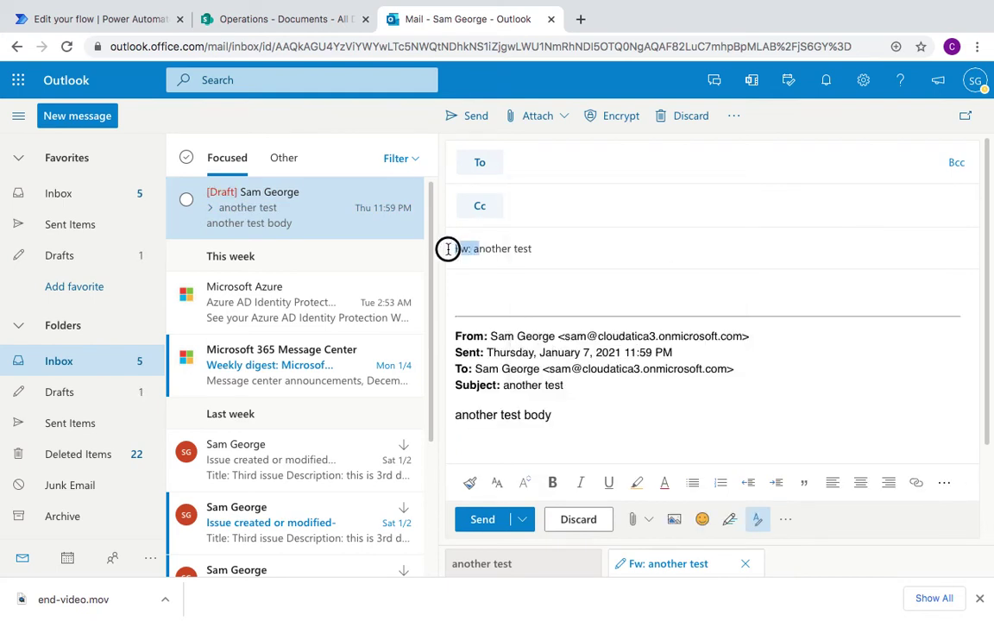
{"action": "key", "text": "BackSpace"}
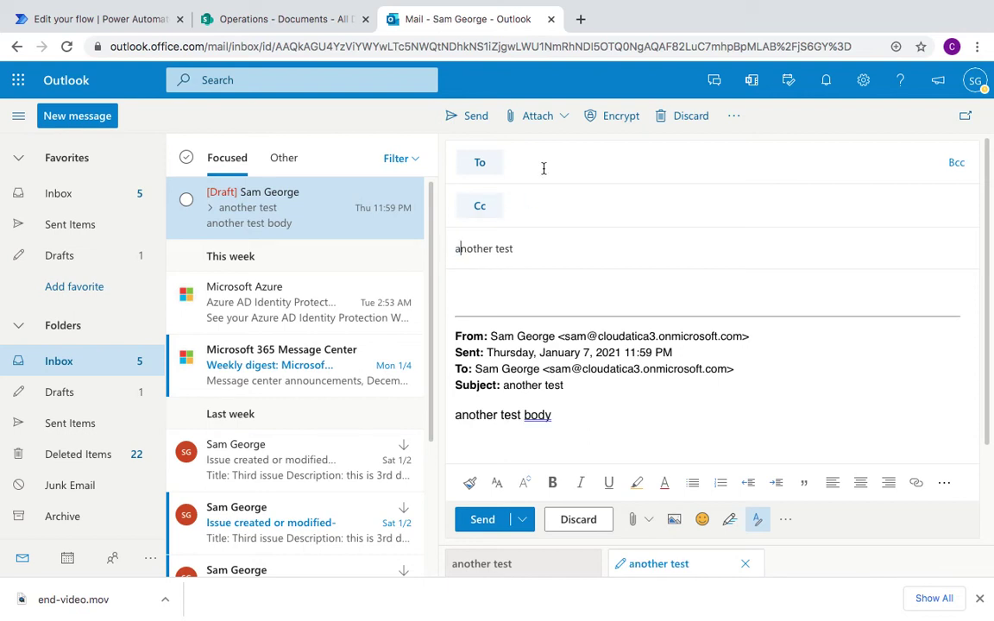
- Address the forwarded message to the mailbox owner's onmicrosoft.com account and send it
{"action": "left_click", "coordinate": [544, 169]}
{"action": "type", "text": "sam"}
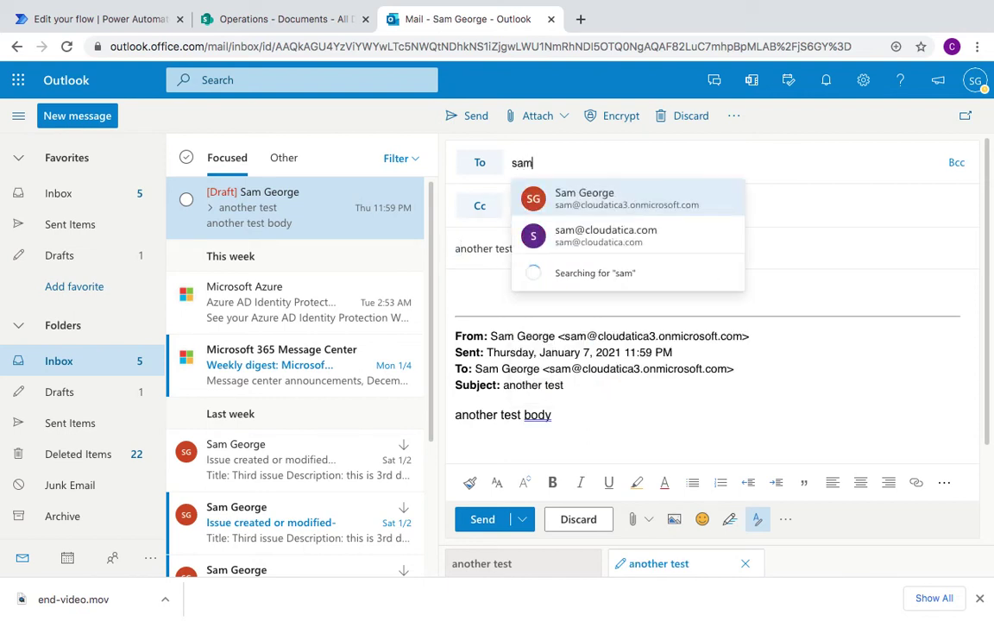
{"action": "left_click", "coordinate": [581, 196]}
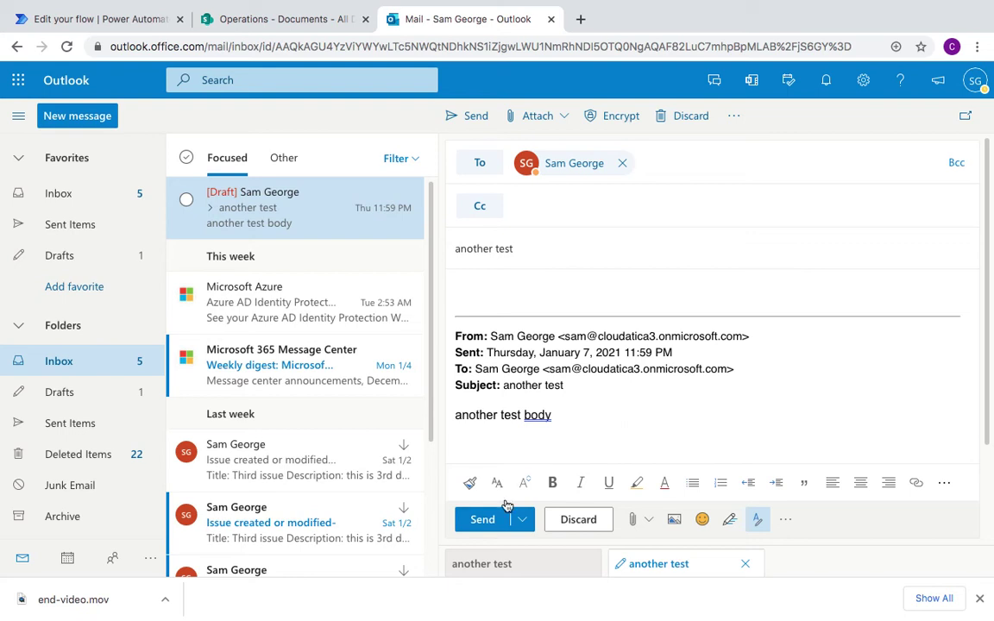
{"action": "left_click", "coordinate": [483, 520]}
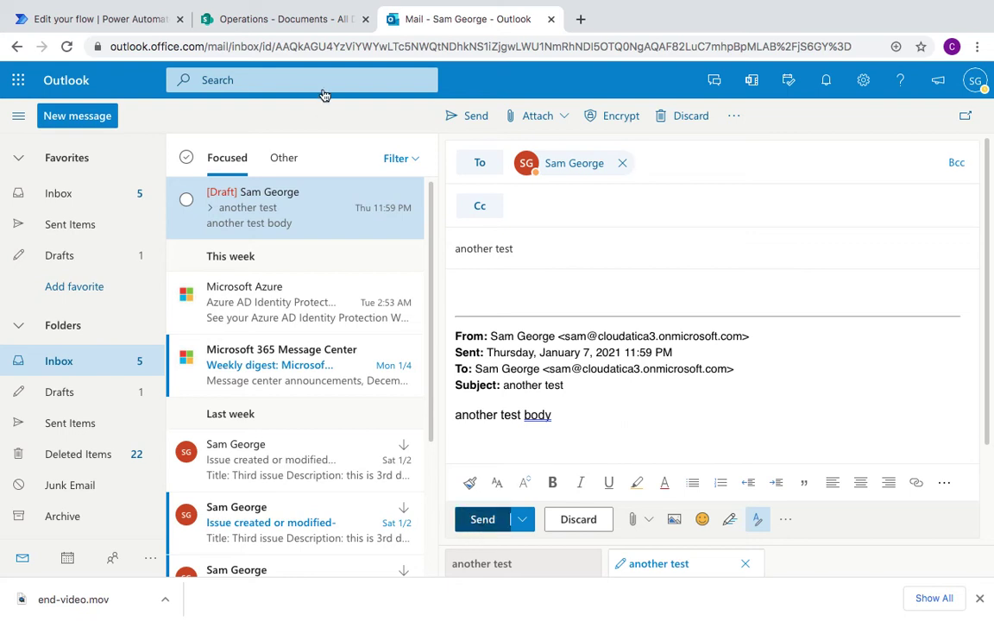
- Examine the flow's newest run in the 28-day run history and check the SharePoint Documents library for the saved email file
{"action": "left_click", "coordinate": [255, 17]}
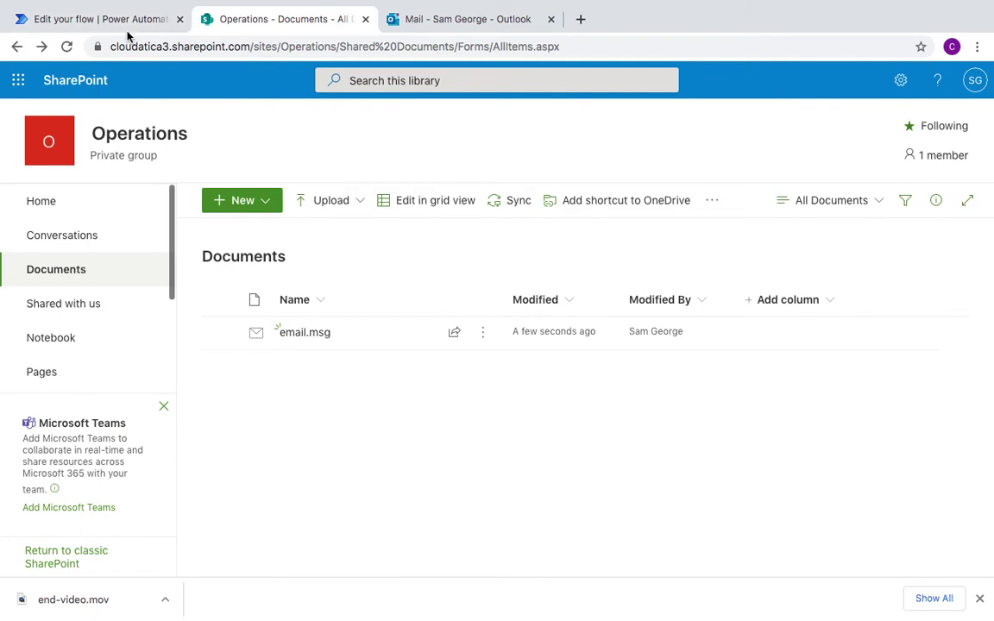
{"action": "left_click", "coordinate": [94, 18]}
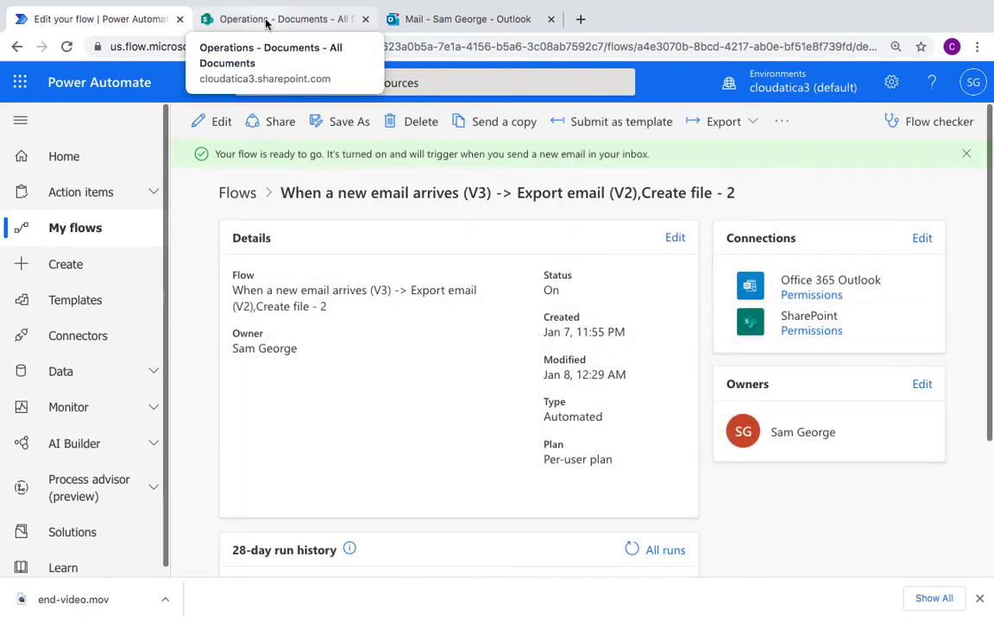
{"action": "scroll", "coordinate": [392, 336], "scroll_direction": "down", "scroll_amount": 5}
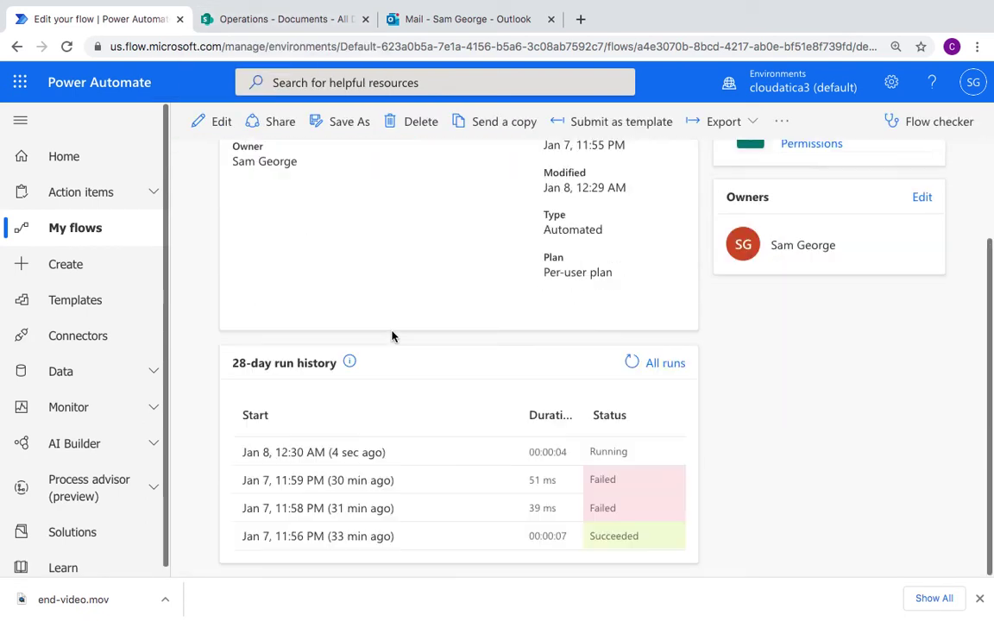
{"action": "left_click", "coordinate": [349, 454]}
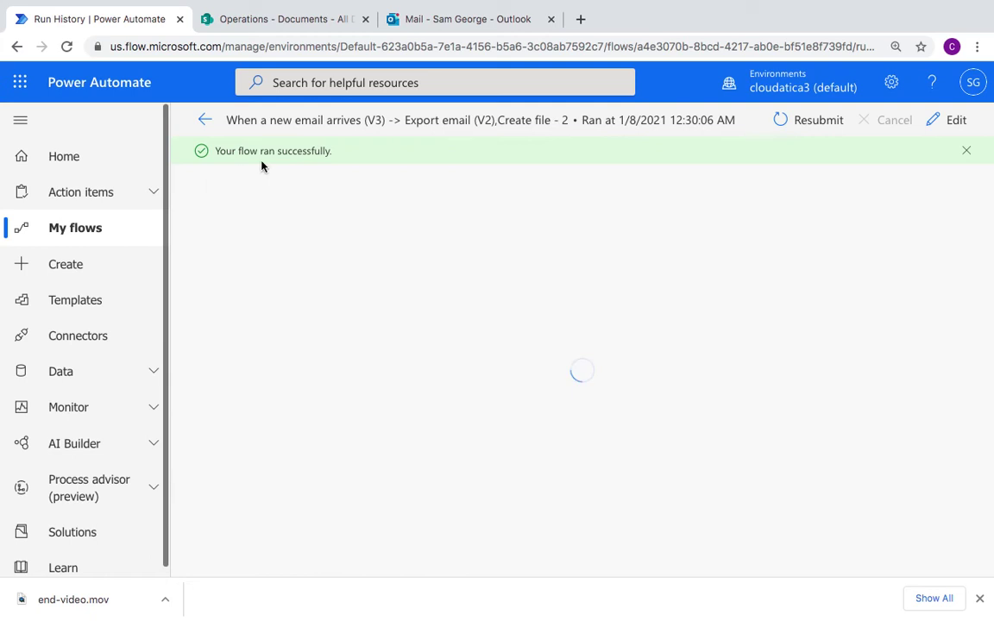
{"action": "left_click", "coordinate": [280, 20]}
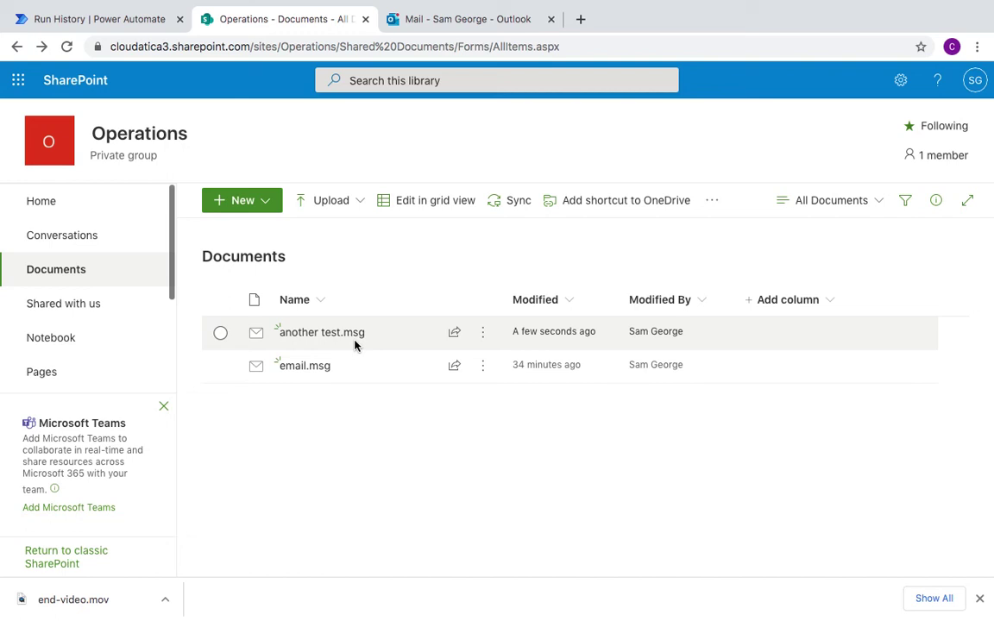
{"action": "left_click", "coordinate": [115, 19]}
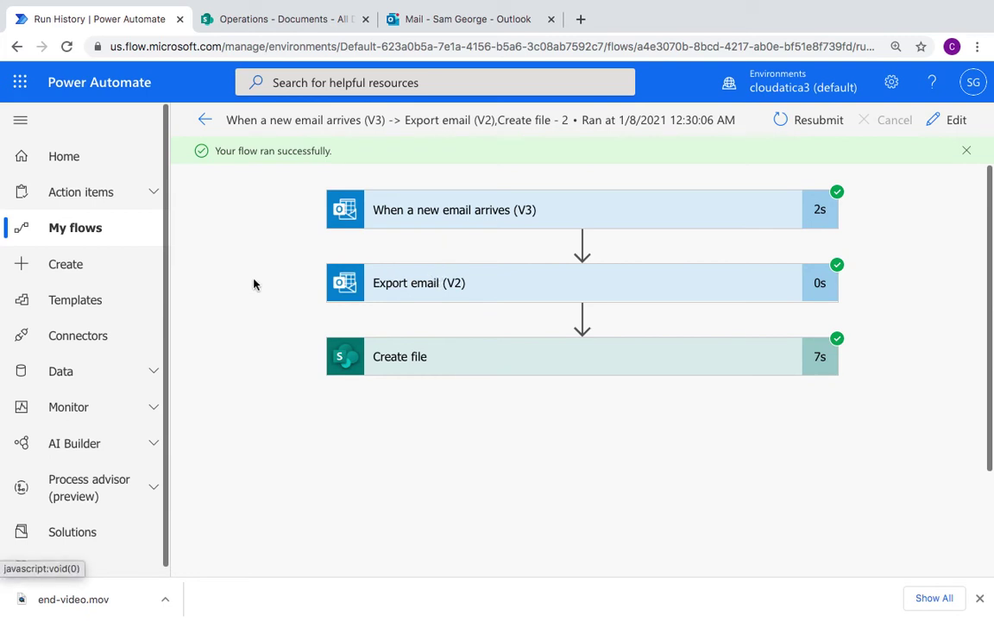
- Switch to Outlook and forward the original "another test" email to the mailbox owner's onmicrosoft.com account, with "Fw:" removed from the subject
{"action": "left_click", "coordinate": [444, 20]}
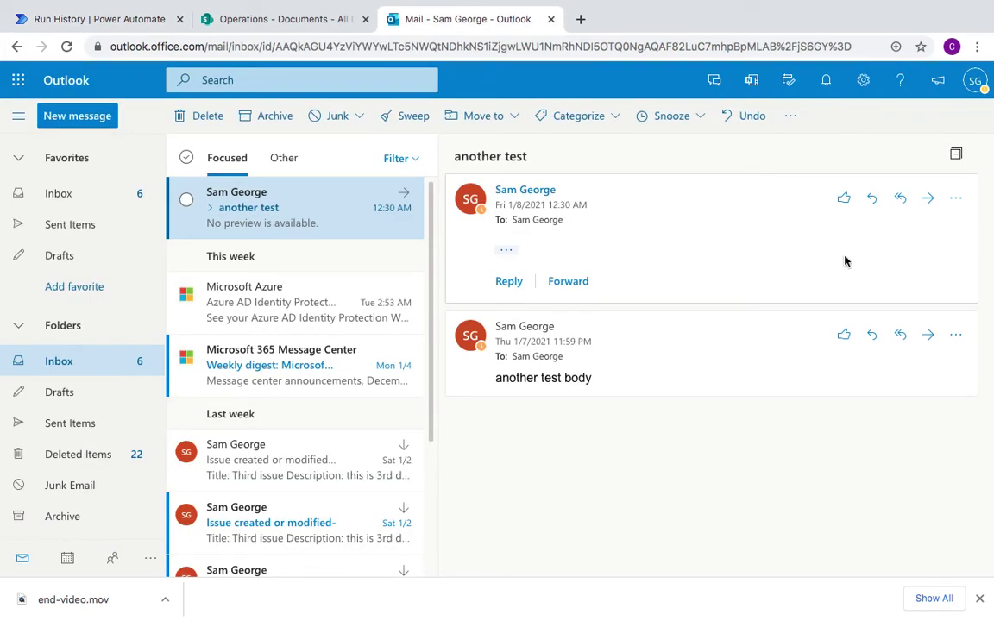
{"action": "left_click", "coordinate": [929, 336]}
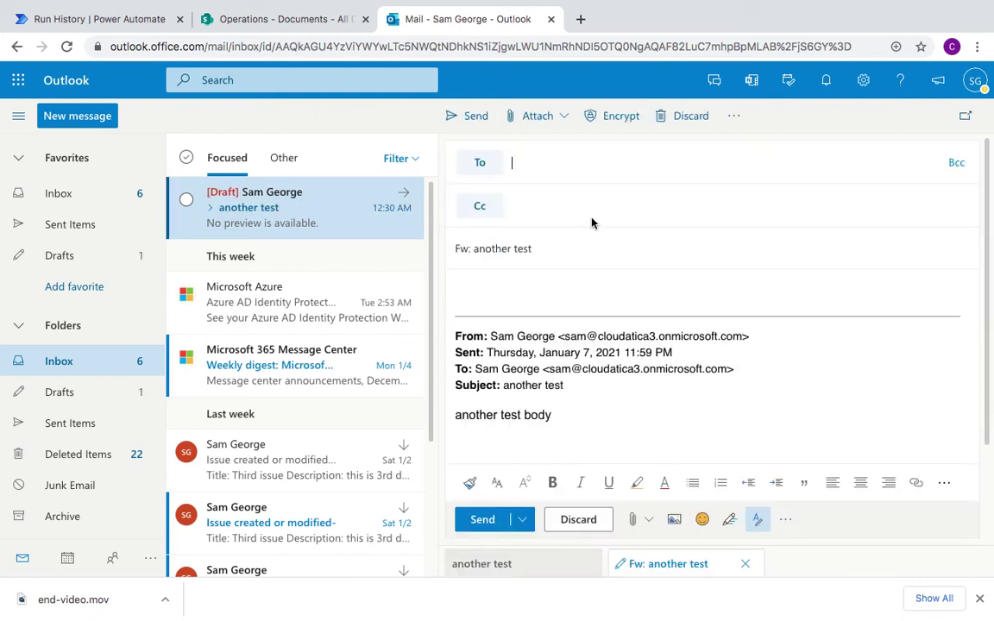
{"action": "type", "text": "sam"}
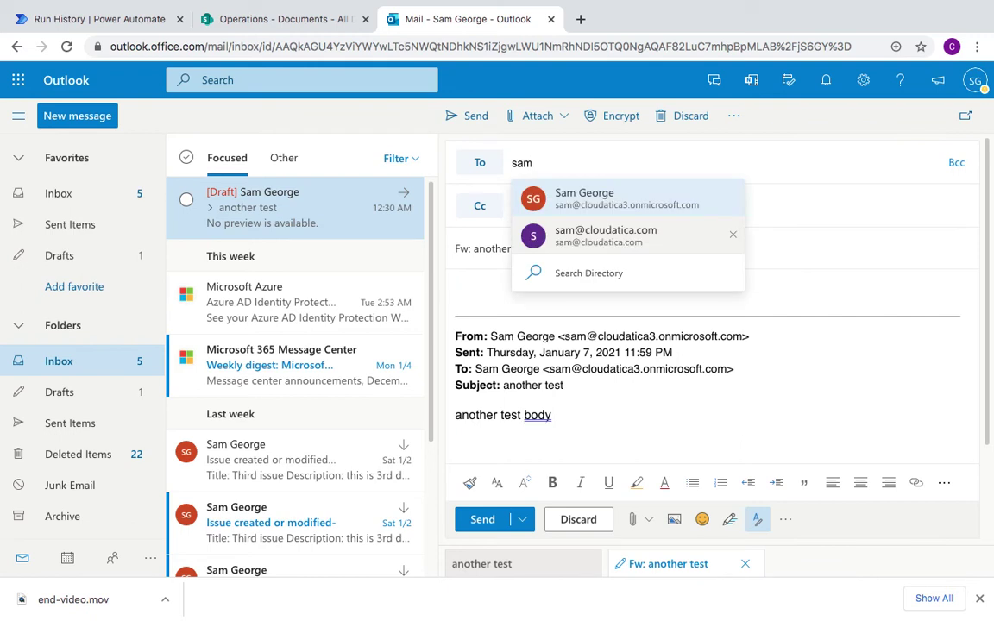
{"action": "left_click", "coordinate": [614, 205]}
{"action": "left_click_drag", "start_coordinate": [473, 249], "coordinate": [452, 245]}
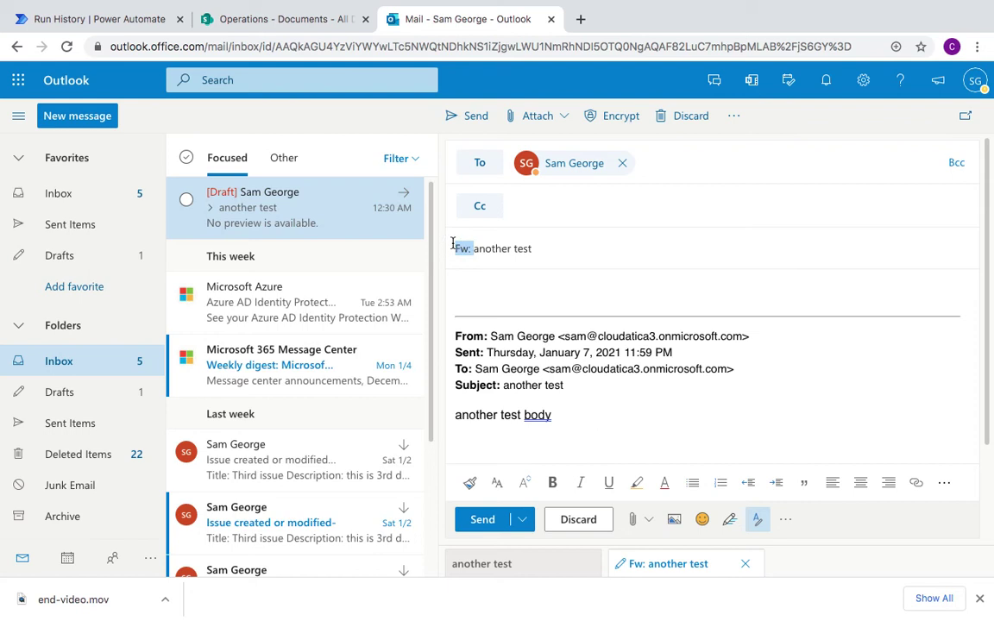
{"action": "key", "text": "BackSpace"}
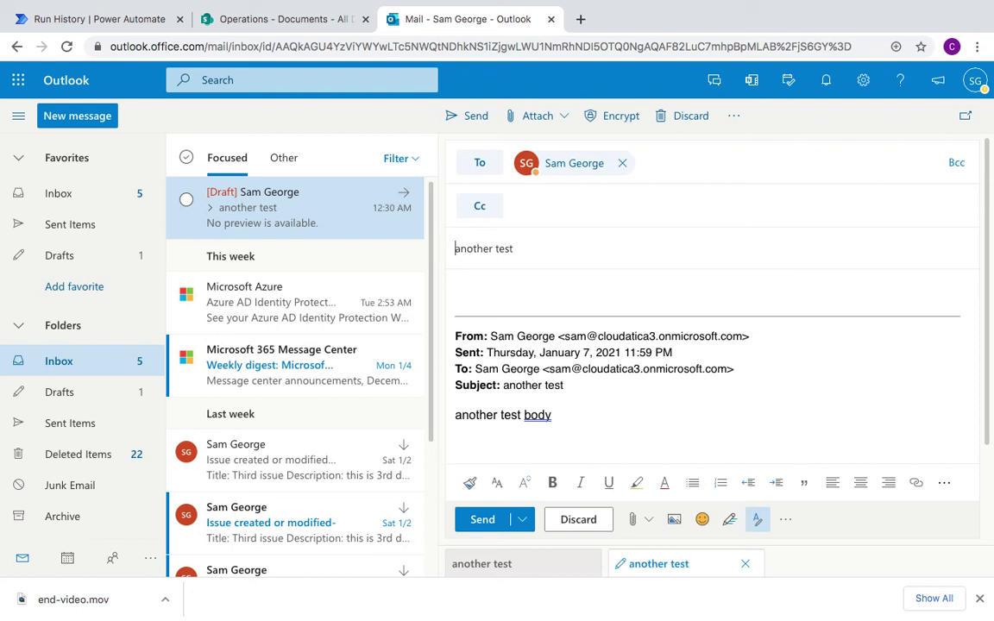
{"action": "left_click", "coordinate": [484, 519]}
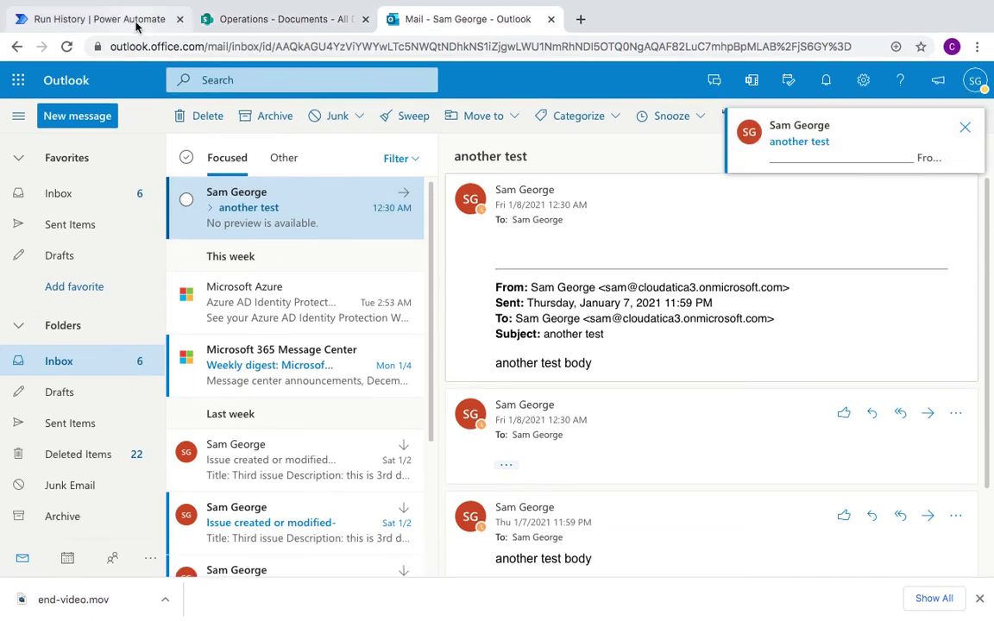
- Examine the error details of the flow's newest run and its Create file action, comparing them with the files in the SharePoint Documents library
{"action": "left_click", "coordinate": [136, 26]}
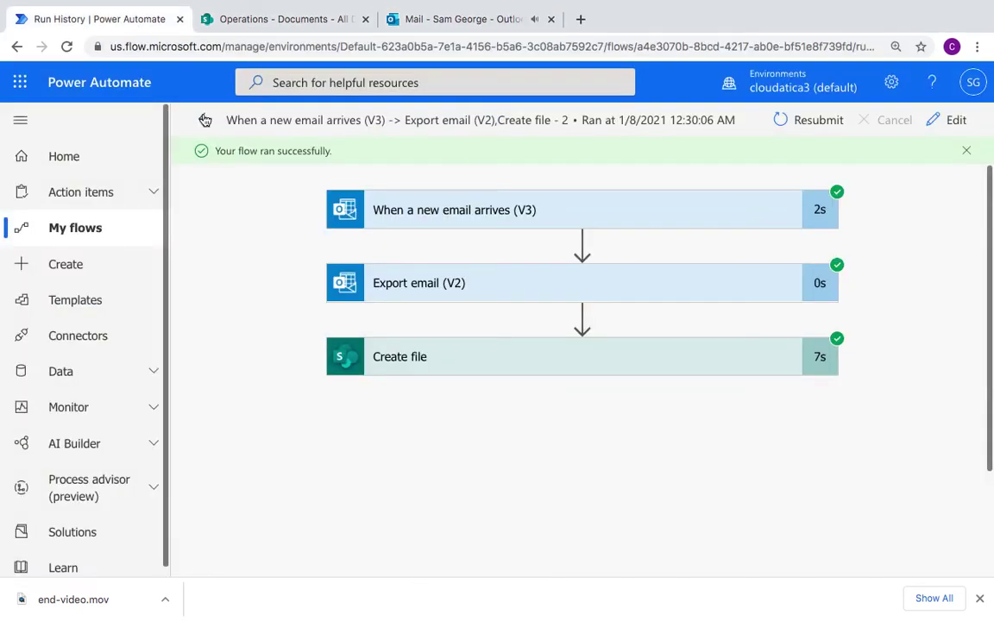
{"action": "left_click", "coordinate": [379, 120]}
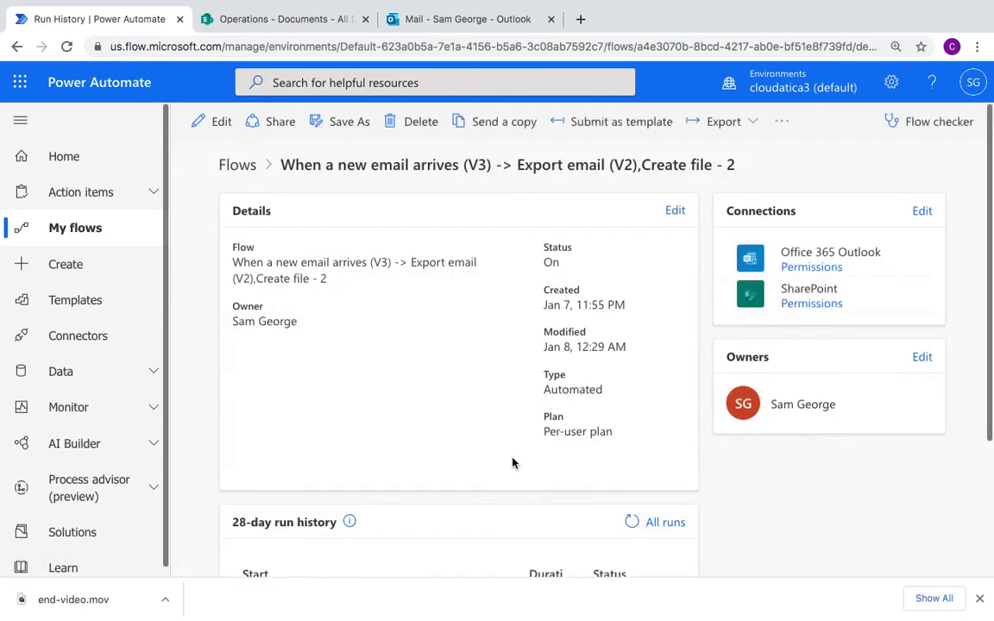
{"action": "scroll", "coordinate": [513, 461], "scroll_direction": "down", "scroll_amount": 3}
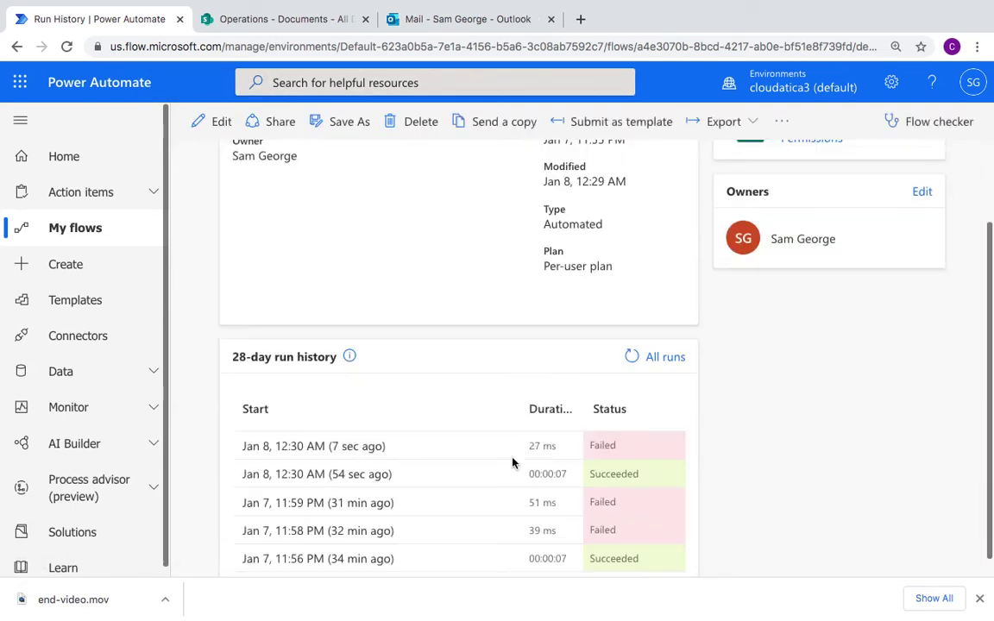
{"action": "left_click", "coordinate": [361, 436]}
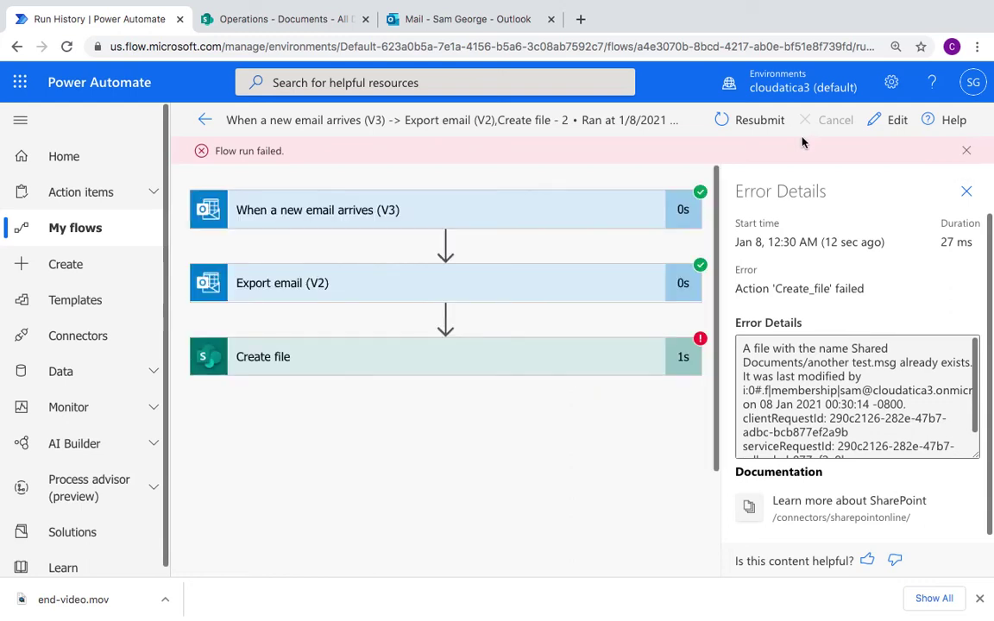
{"action": "left_click", "coordinate": [473, 358]}
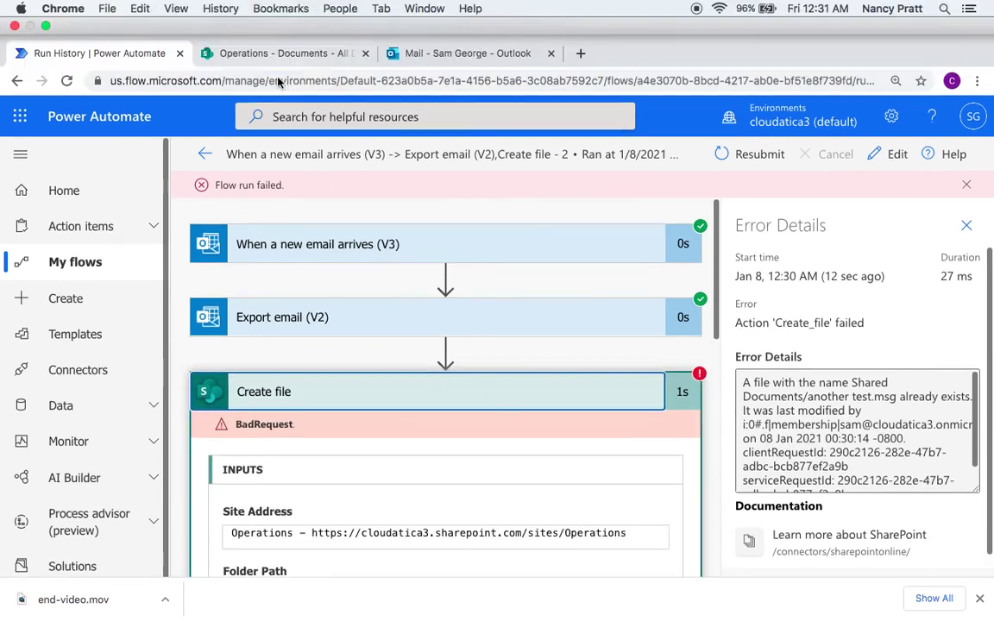
{"action": "left_click", "coordinate": [282, 53]}
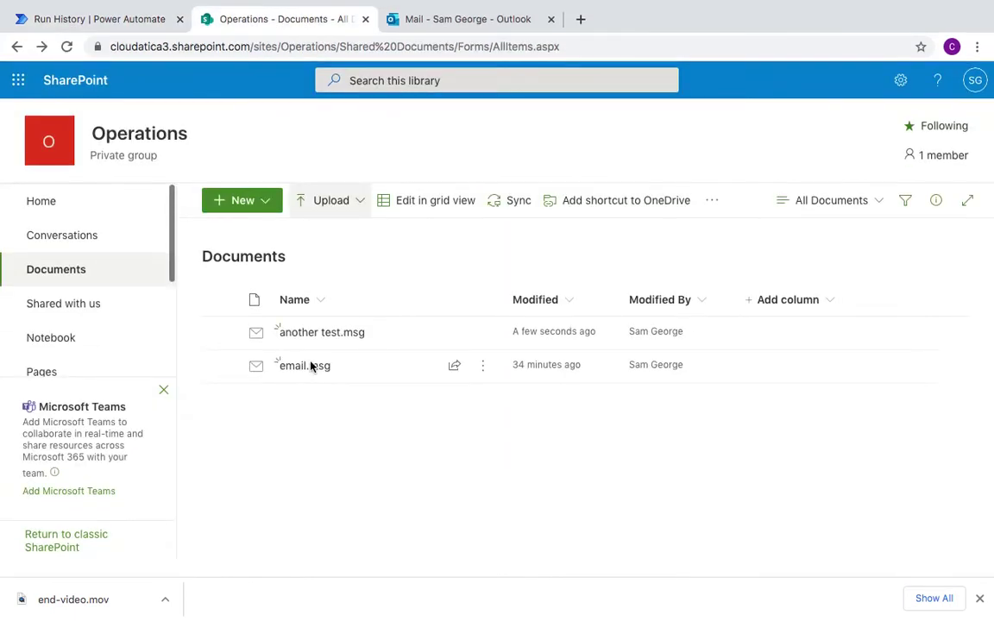
{"action": "left_click", "coordinate": [119, 55]}
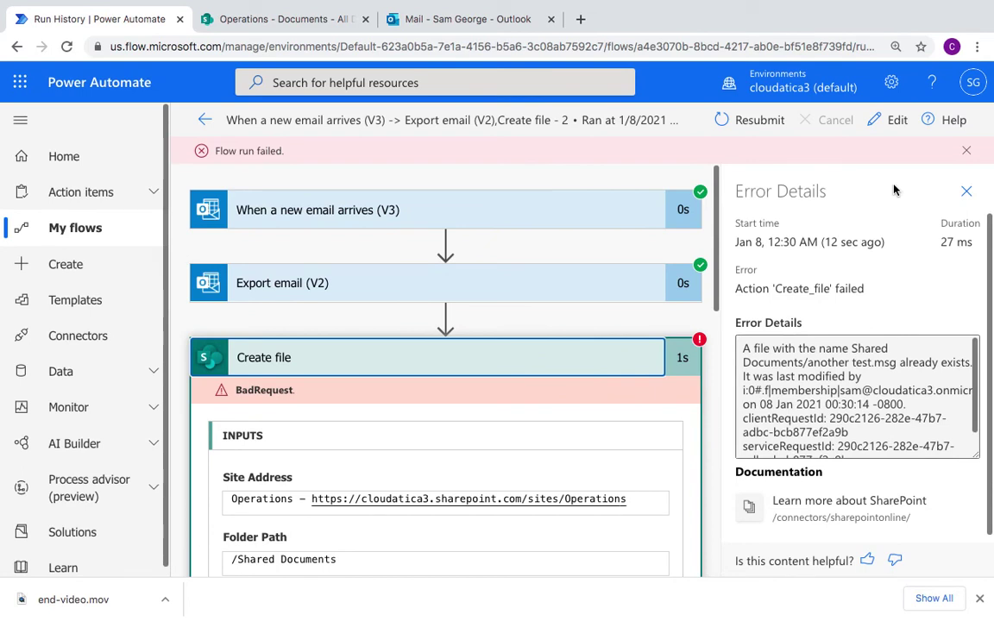
- Edit the flow's Create file action so File Name has " - " and the Message Id dynamic content between Subject and .msg
{"action": "left_click", "coordinate": [895, 122]}
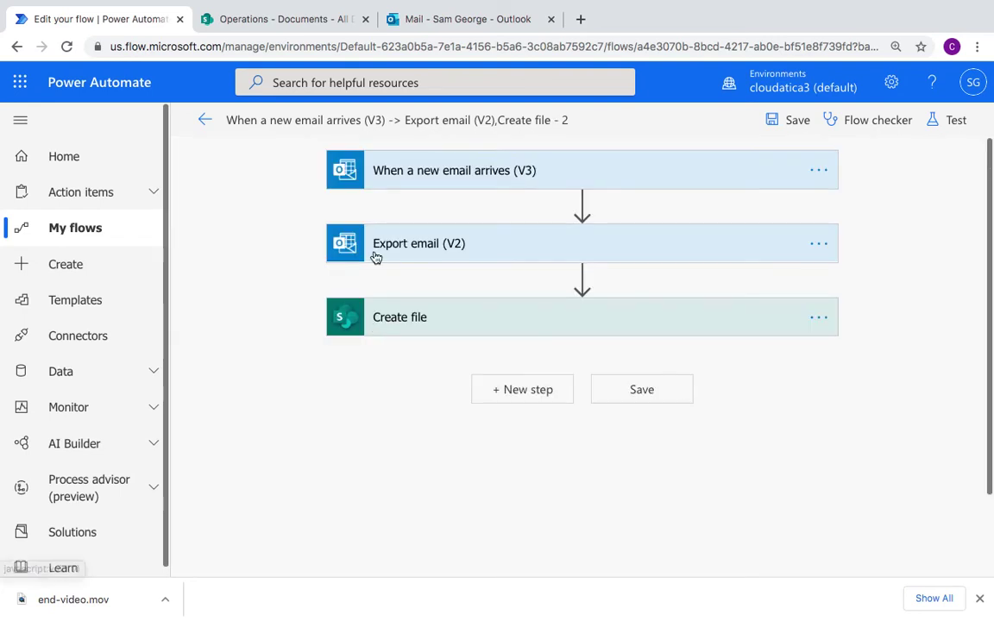
{"action": "left_click", "coordinate": [459, 333]}
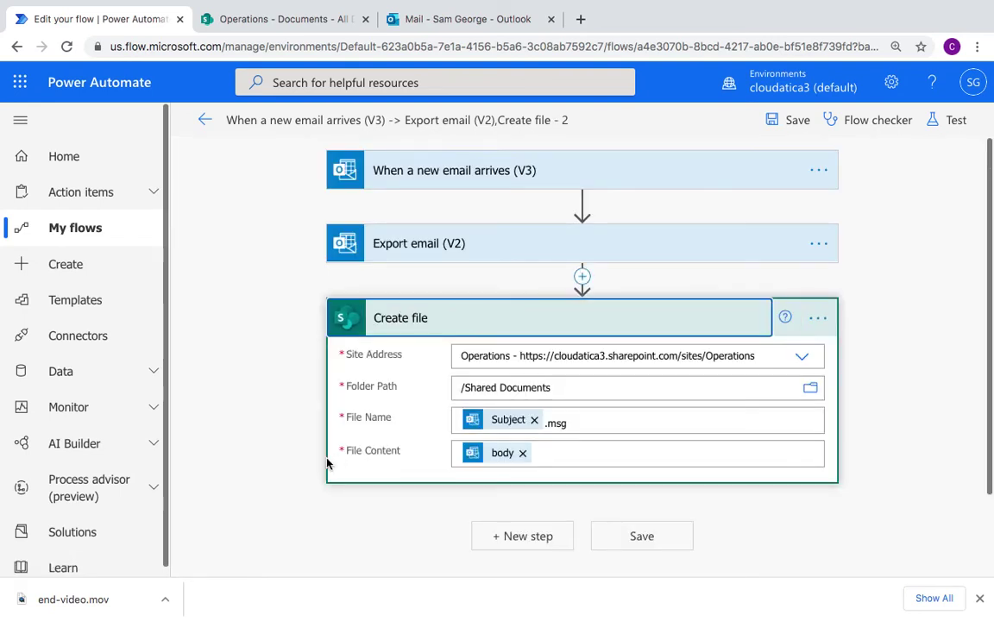
{"action": "left_click", "coordinate": [545, 424]}
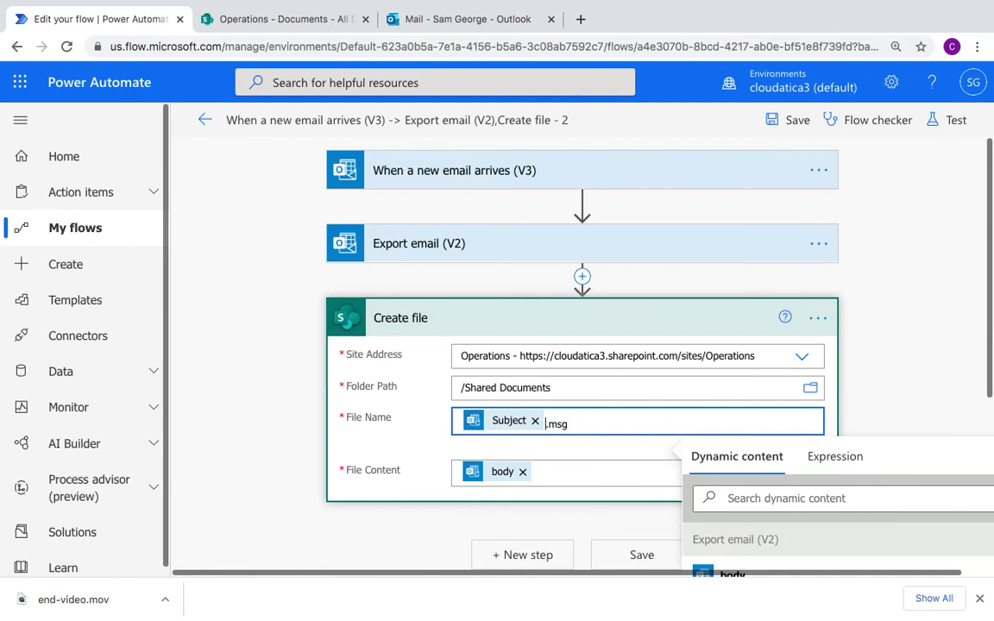
{"action": "type", "text": "-"}
{"action": "scroll", "coordinate": [843, 540], "scroll_direction": "up", "scroll_amount": 3}
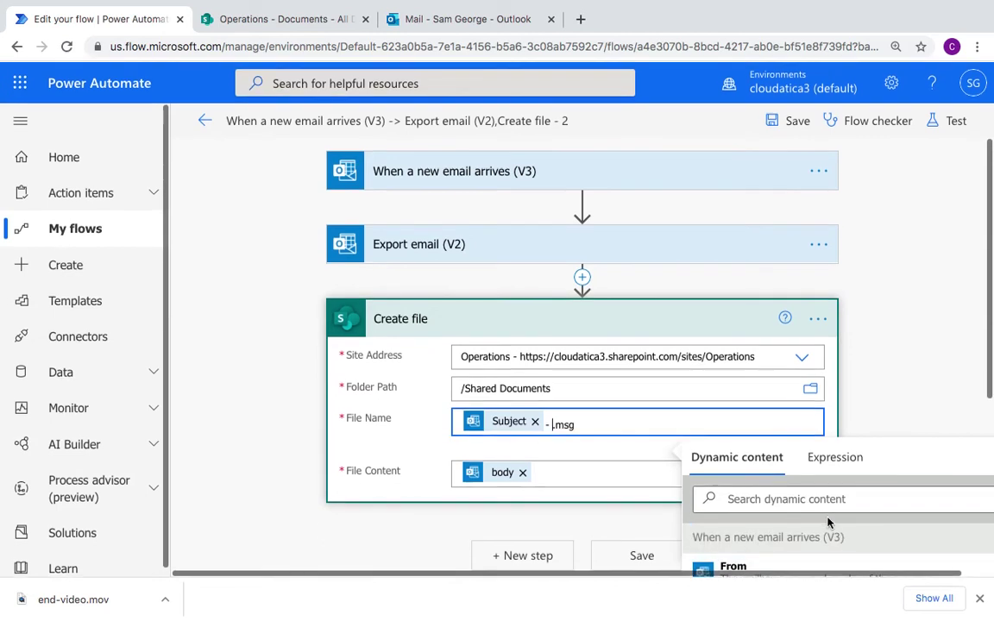
{"action": "scroll", "coordinate": [870, 284], "scroll_direction": "down", "scroll_amount": 2}
{"action": "scroll", "coordinate": [831, 267], "scroll_direction": "up", "scroll_amount": 2}
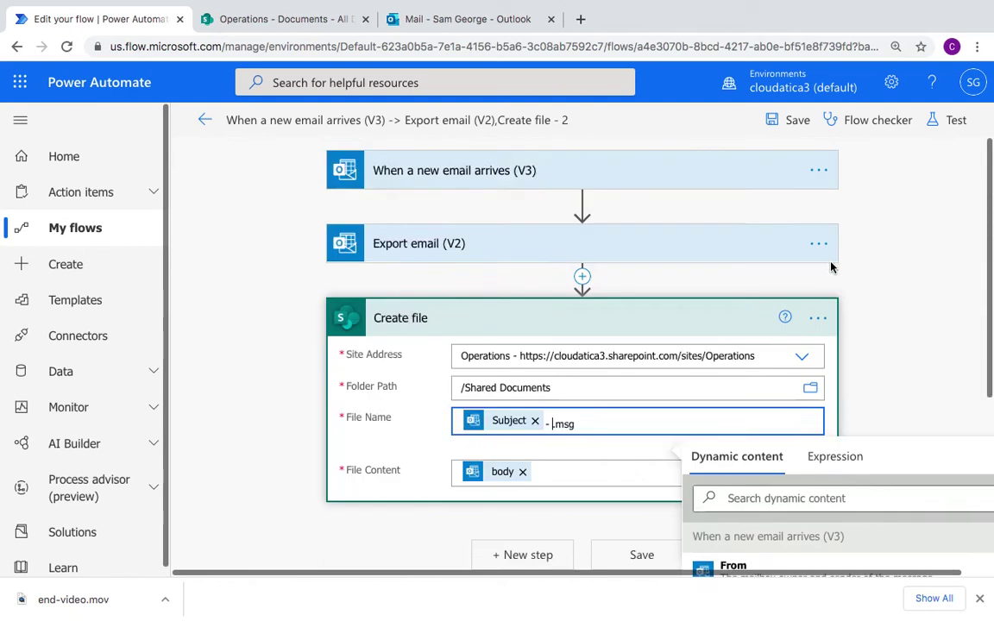
{"action": "scroll", "coordinate": [901, 297], "scroll_direction": "down", "scroll_amount": 2}
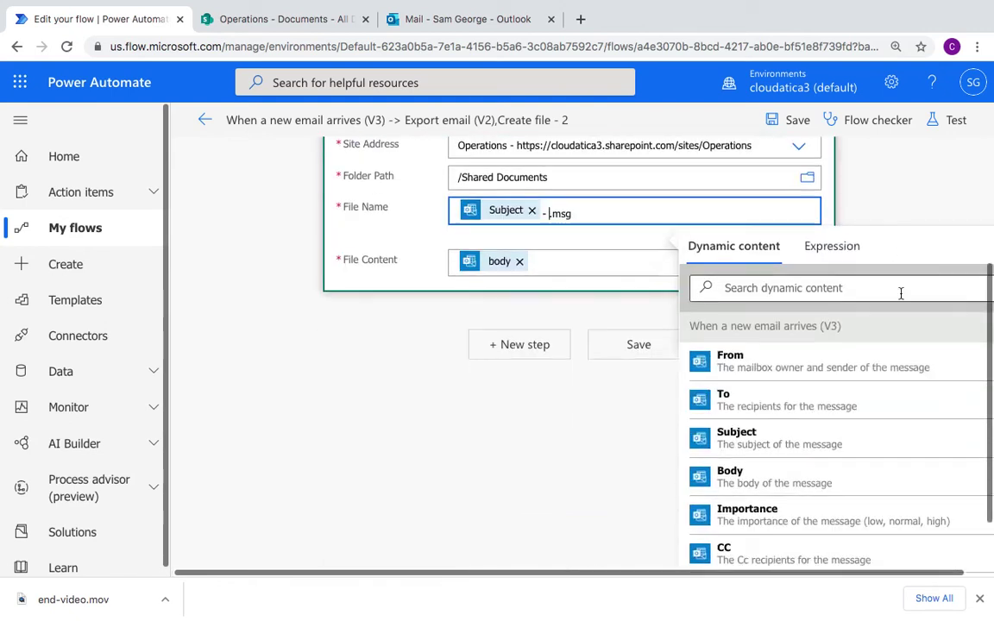
{"action": "scroll", "coordinate": [841, 415], "scroll_direction": "up", "scroll_amount": 2}
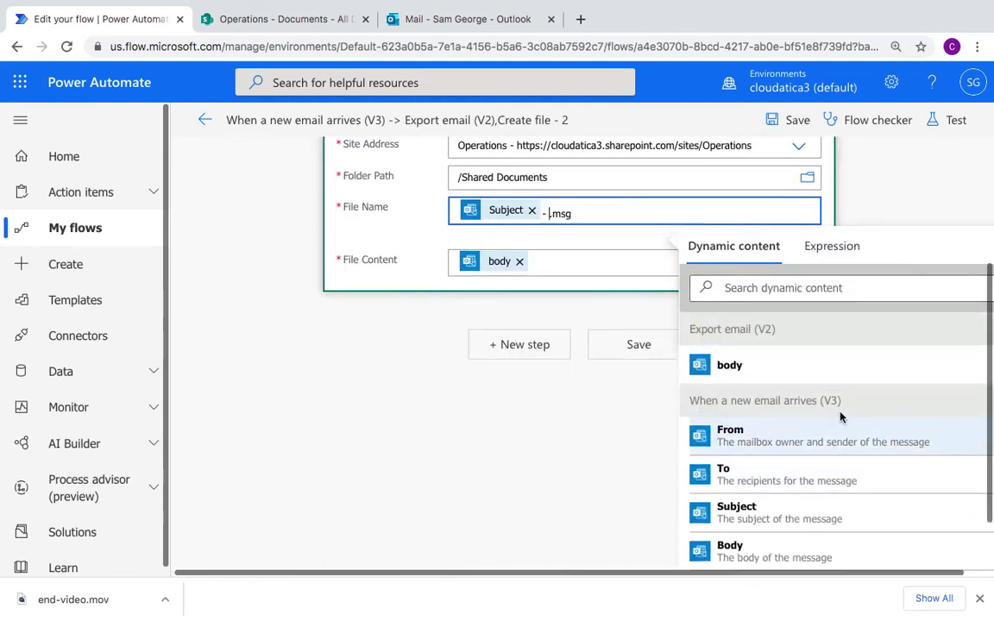
{"action": "scroll", "coordinate": [841, 417], "scroll_direction": "down", "scroll_amount": 2}
{"action": "scroll", "coordinate": [789, 431], "scroll_direction": "up", "scroll_amount": 2}
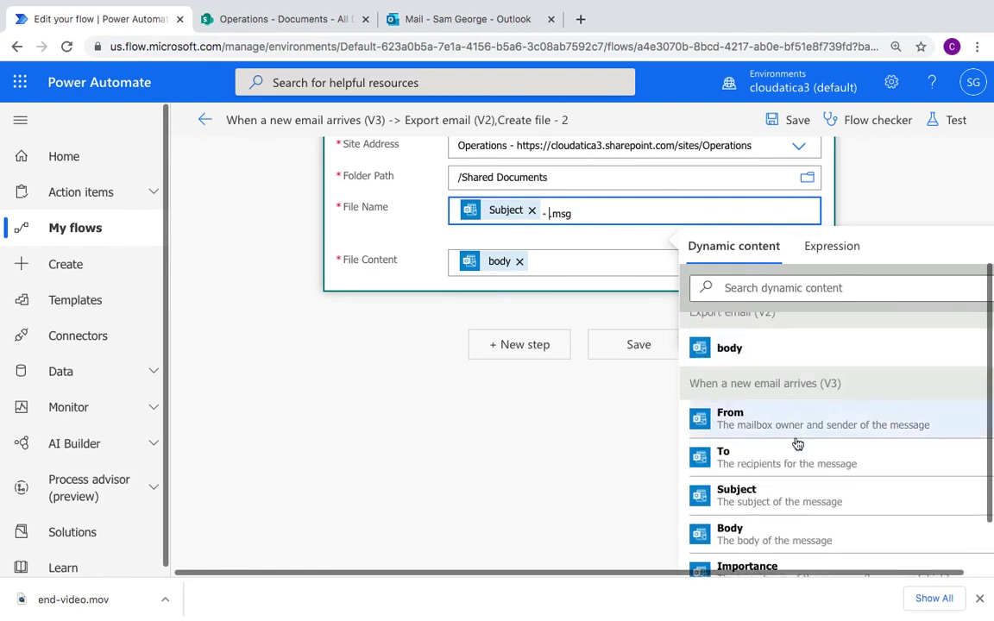
{"action": "scroll", "coordinate": [795, 442], "scroll_direction": "down", "scroll_amount": 3}
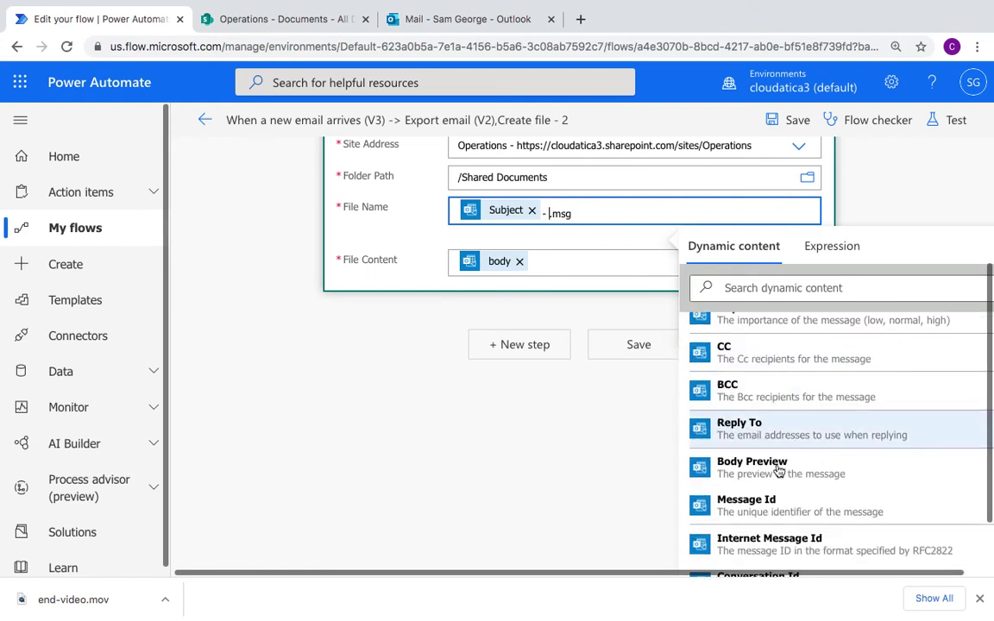
{"action": "left_click", "coordinate": [730, 511]}
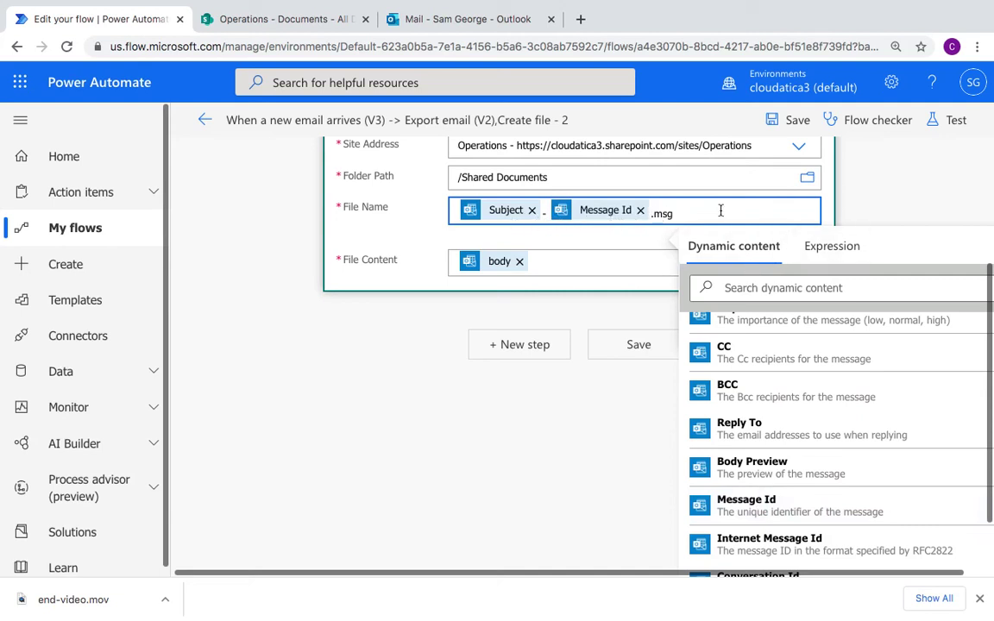
- Check the existing file names in the SharePoint Documents library and save the edited flow
{"action": "left_click", "coordinate": [292, 23]}
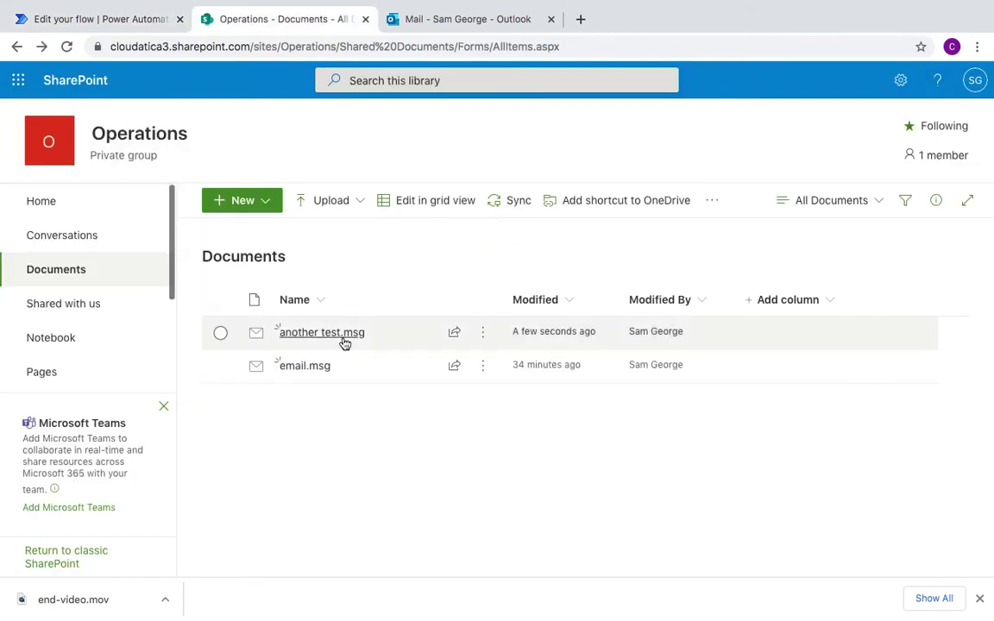
{"action": "left_click", "coordinate": [121, 21]}
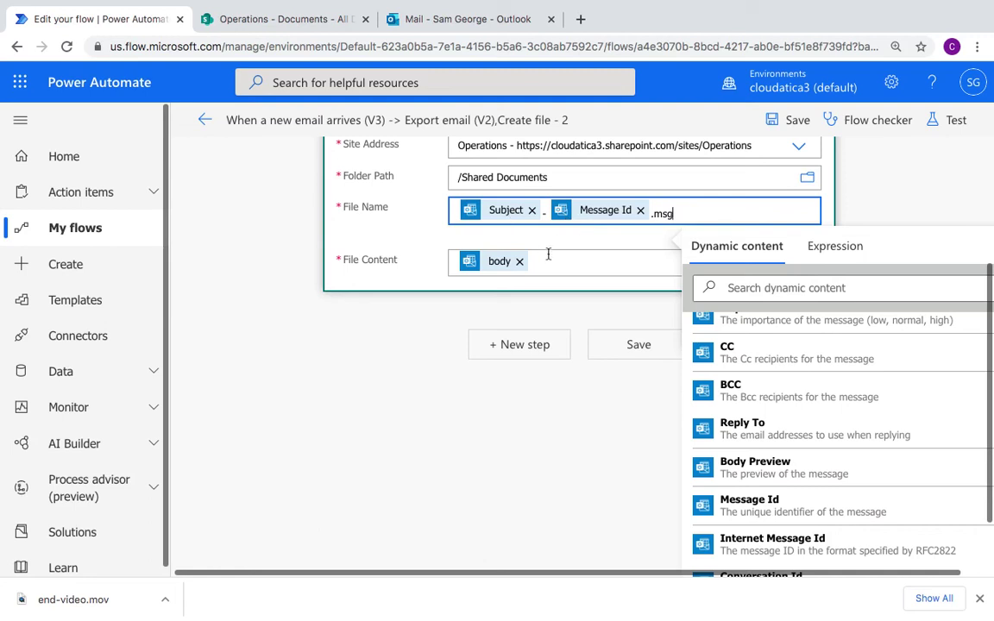
{"action": "left_click", "coordinate": [626, 345]}
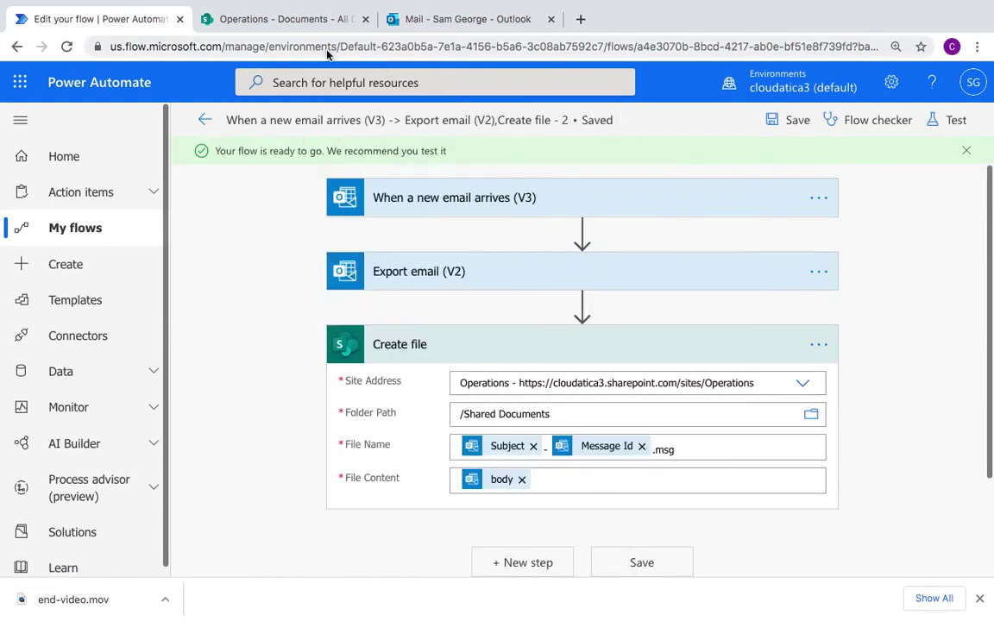
- In Outlook, forward the 11:59 PM "another test" message to the mailbox owner's onmicrosoft.com account again, using the subject "another test" without "Fw:"
{"action": "left_click", "coordinate": [441, 19]}
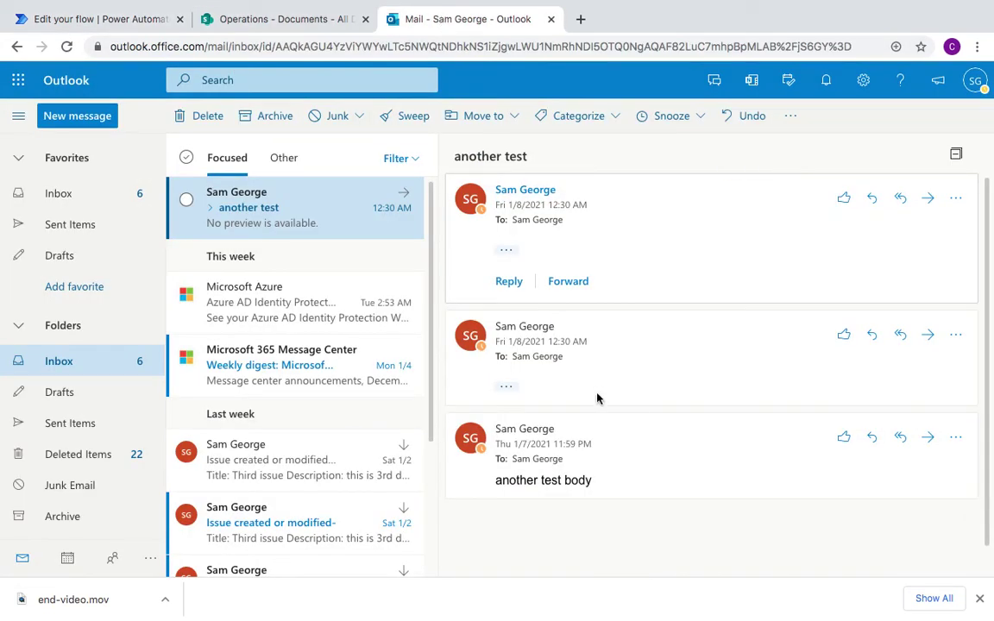
{"action": "left_click", "coordinate": [927, 438]}
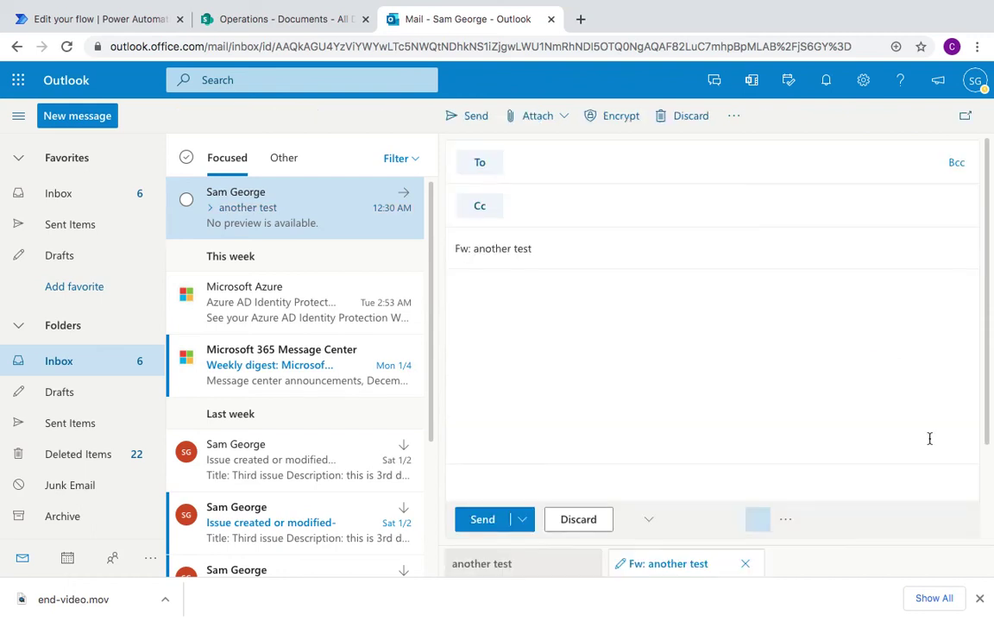
{"action": "left_click_drag", "start_coordinate": [474, 252], "coordinate": [451, 249]}
{"action": "key", "text": "BackSpace"}
{"action": "left_click", "coordinate": [550, 166]}
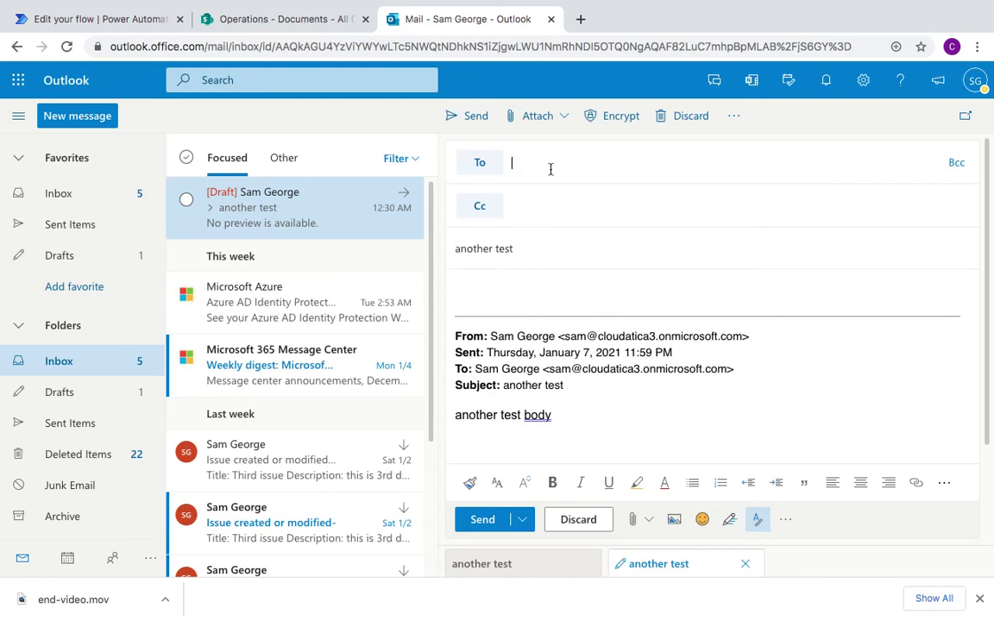
{"action": "type", "text": "sam"}
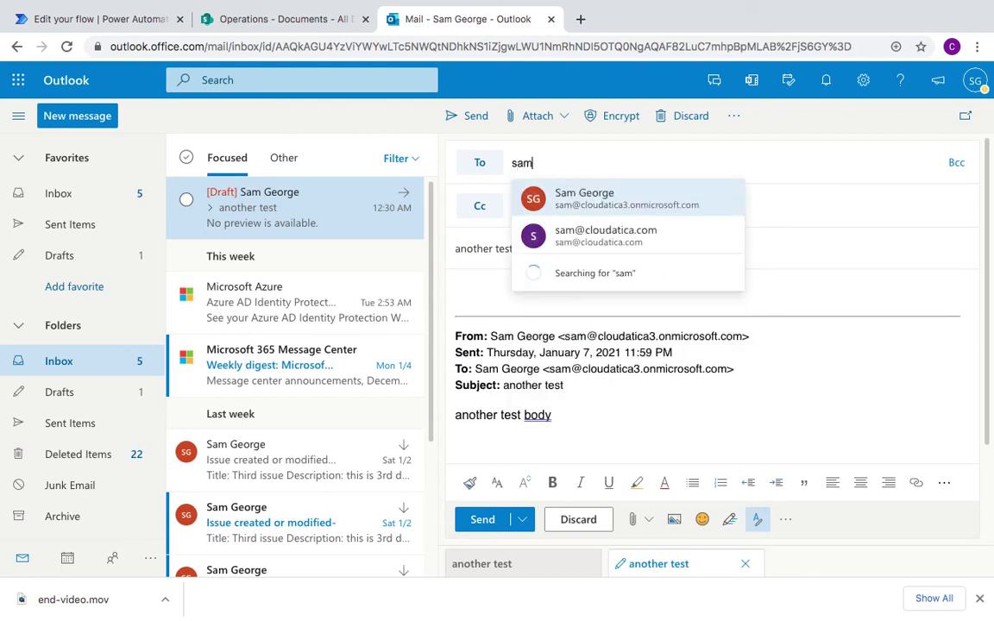
{"action": "left_click", "coordinate": [571, 198]}
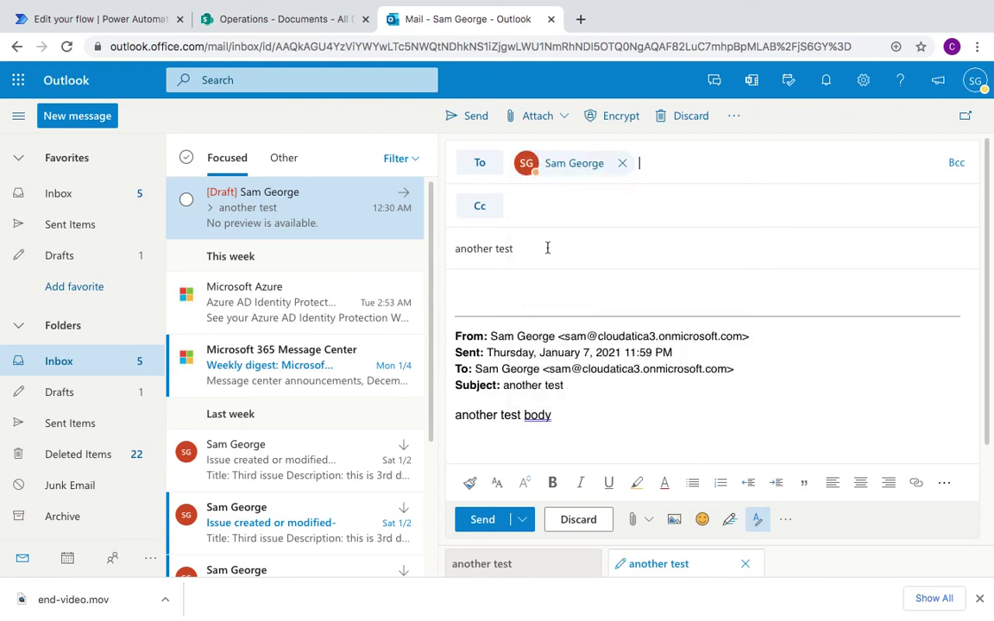
{"action": "left_click", "coordinate": [483, 520]}
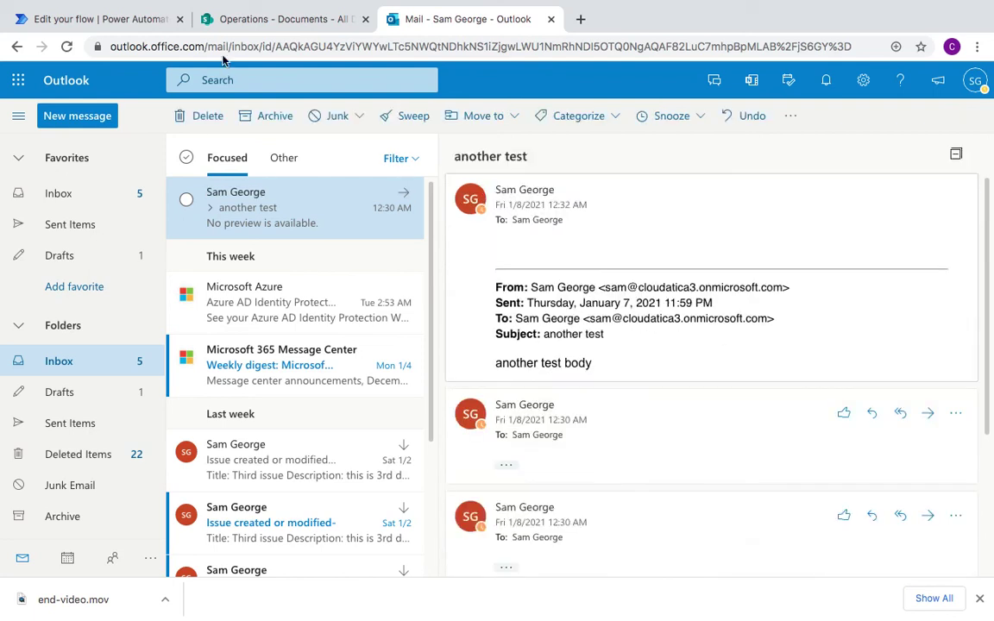
- Return to the flow's details page in Power Automate and open its newest run from the 28-day run history
{"action": "left_click", "coordinate": [123, 19]}
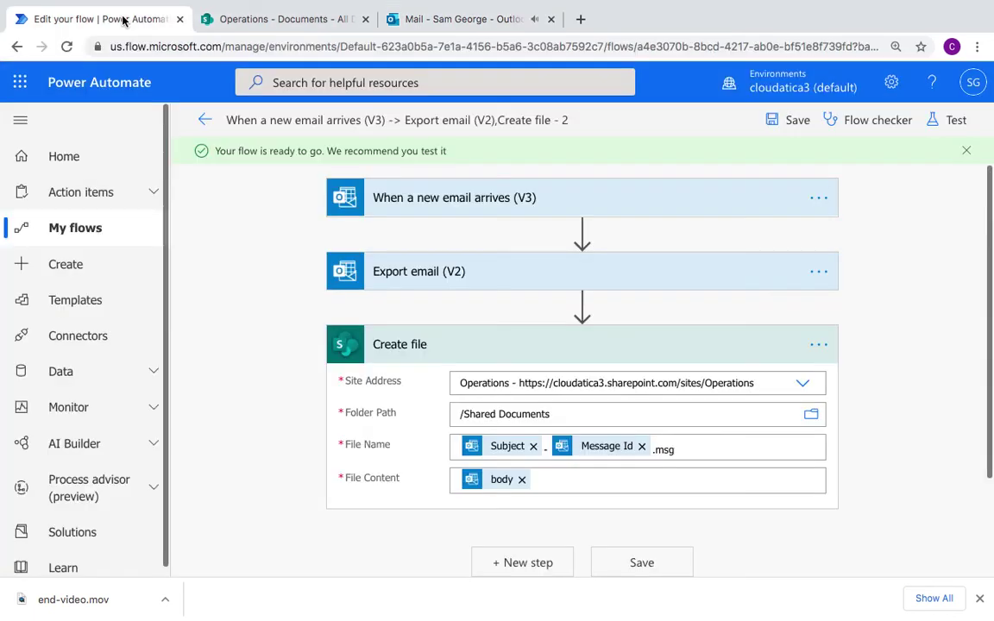
{"action": "left_click", "coordinate": [205, 122]}
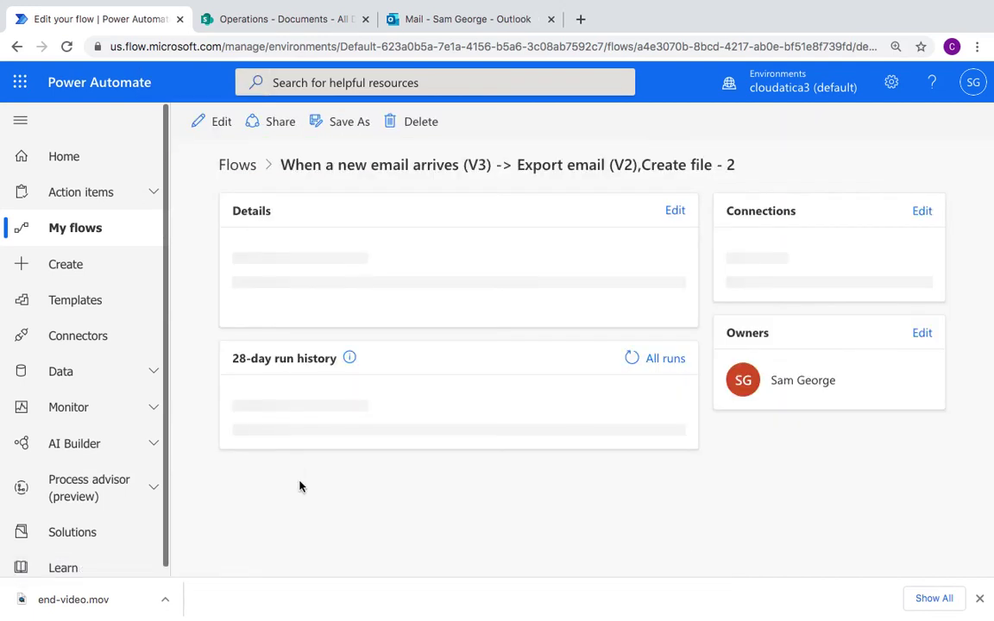
{"action": "scroll", "coordinate": [334, 420], "scroll_direction": "down", "scroll_amount": 3}
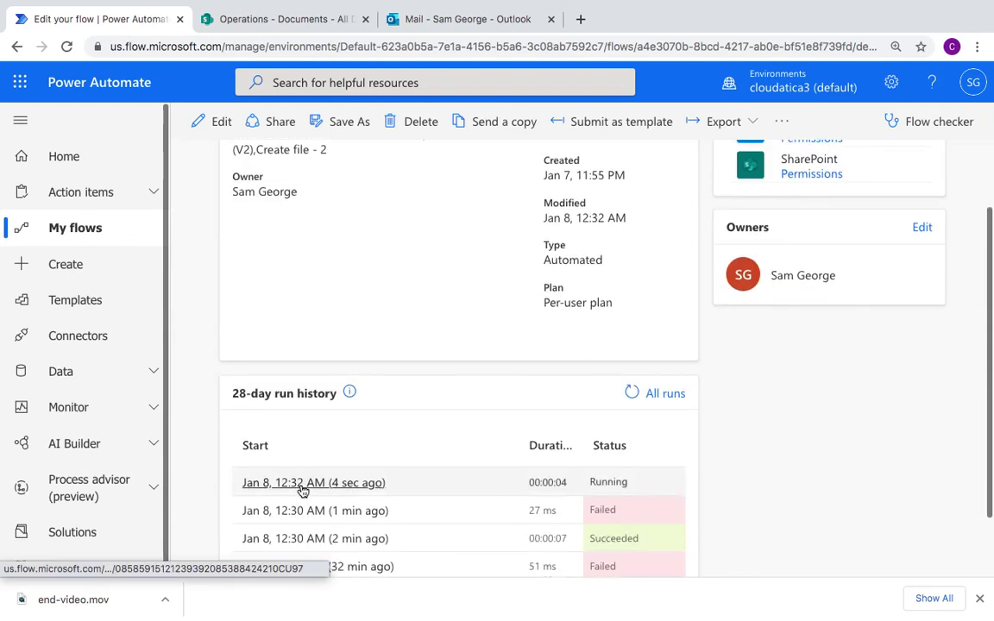
{"action": "left_click", "coordinate": [302, 485]}
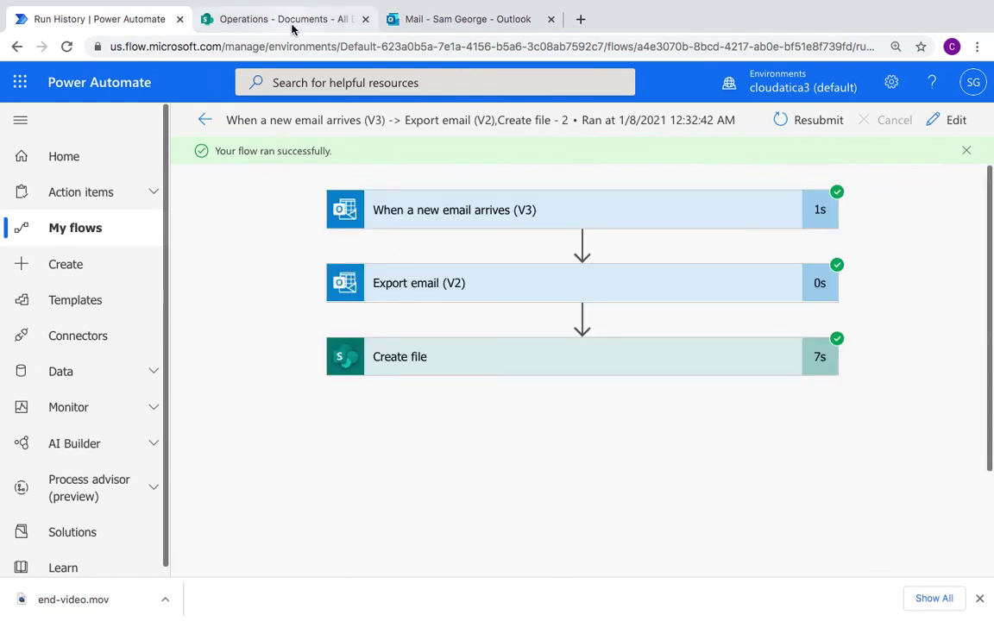
- Examine the inputs and outputs of the run's Create file action, including the generated File Name
{"action": "left_click", "coordinate": [423, 359]}
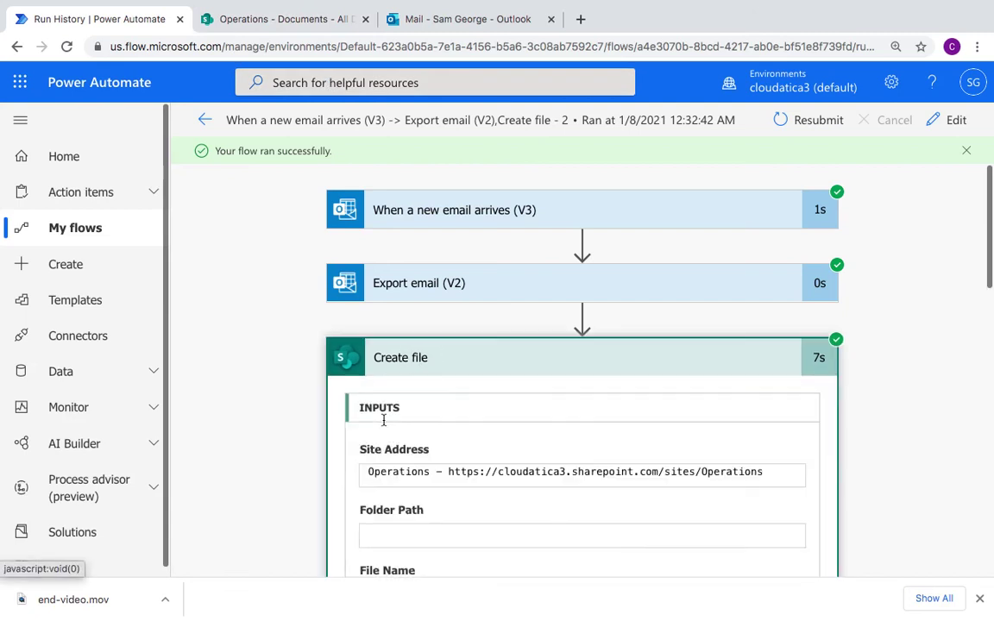
{"action": "scroll", "coordinate": [384, 420], "scroll_direction": "down", "scroll_amount": 4}
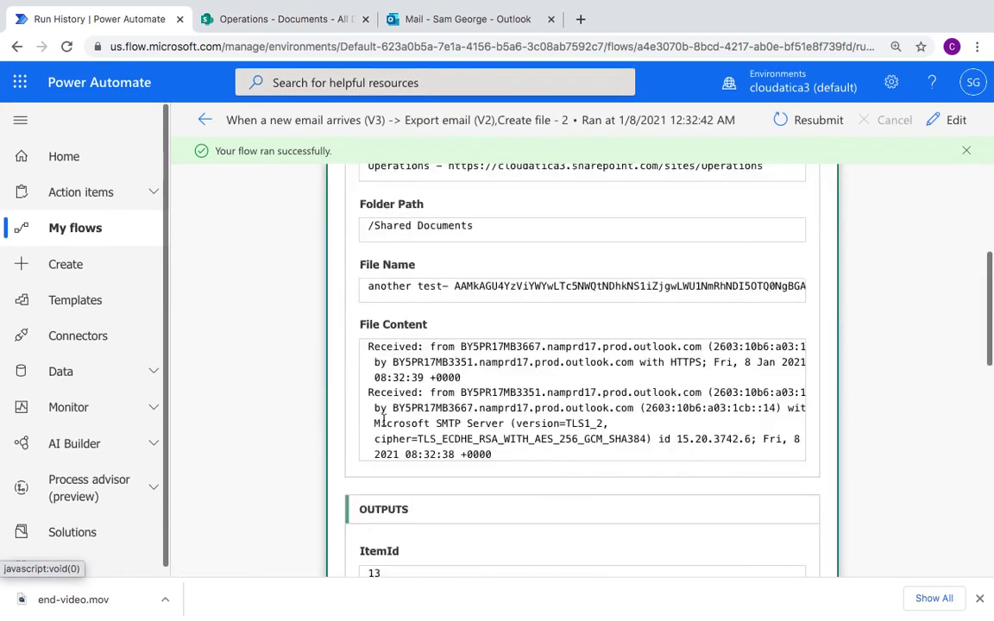
{"action": "scroll", "coordinate": [384, 421], "scroll_direction": "down", "scroll_amount": 10}
{"action": "scroll", "coordinate": [245, 429], "scroll_direction": "down", "scroll_amount": 2}
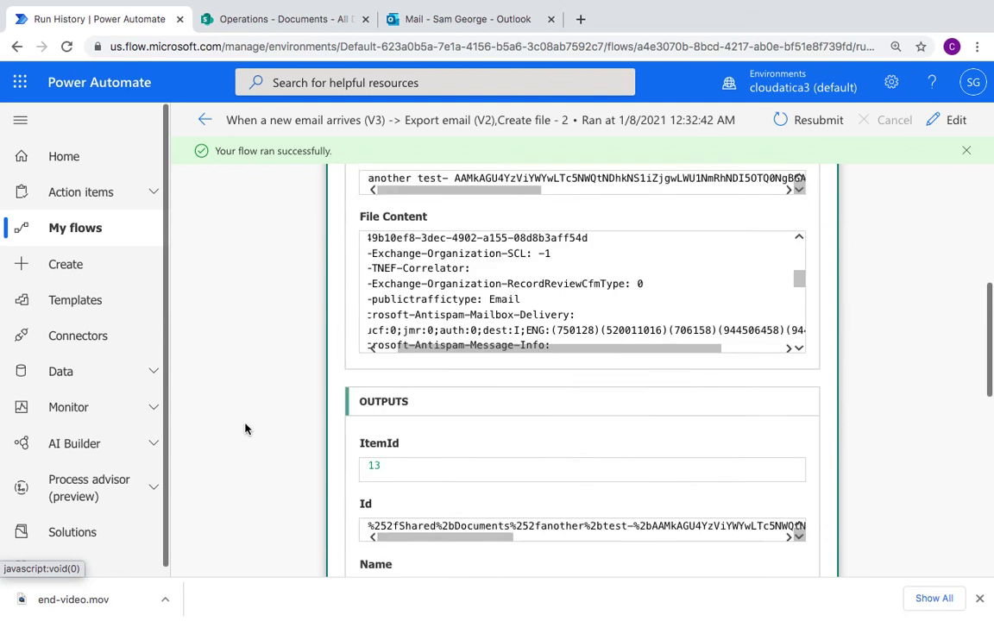
{"action": "scroll", "coordinate": [245, 429], "scroll_direction": "down", "scroll_amount": 2}
{"action": "scroll", "coordinate": [563, 319], "scroll_direction": "up", "scroll_amount": 4}
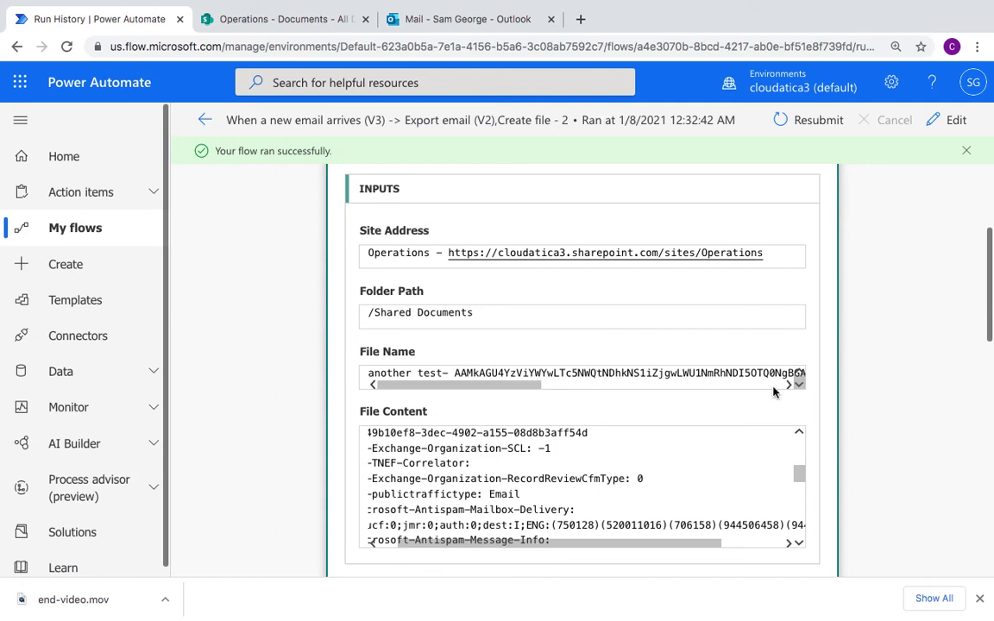
- Preview the newest "another test" file with the message ID in the SharePoint Documents library, and return to the file list
{"action": "left_click", "coordinate": [290, 19]}
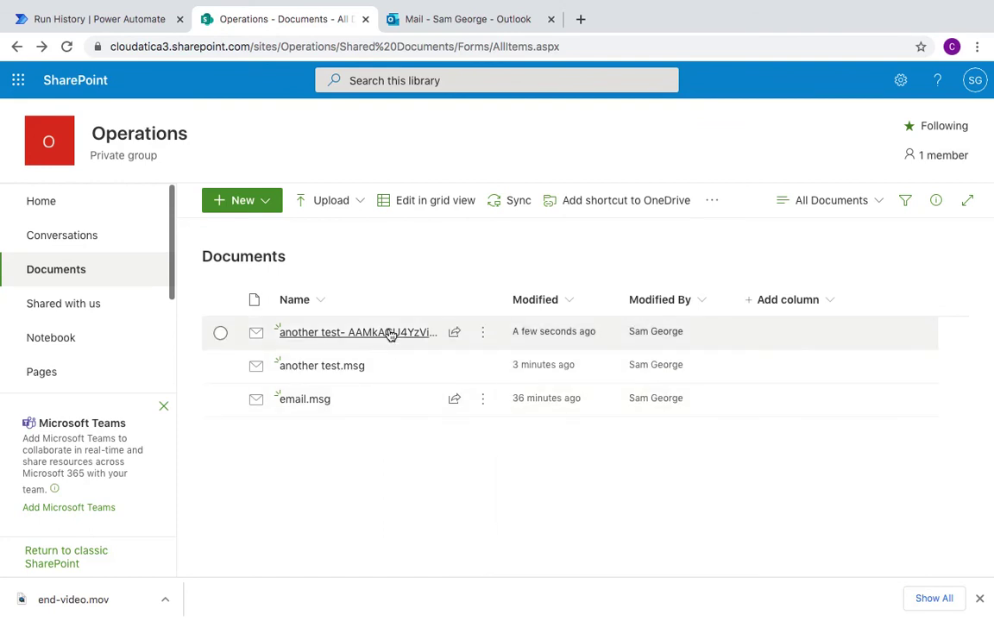
{"action": "mouse_move", "coordinate": [391, 335]}
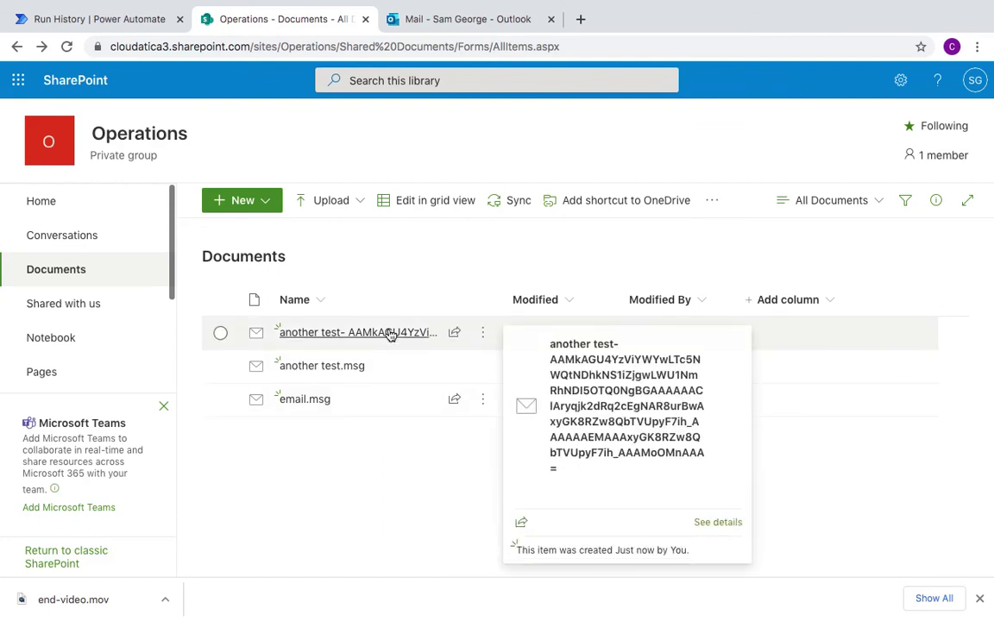
{"action": "left_click", "coordinate": [390, 335]}
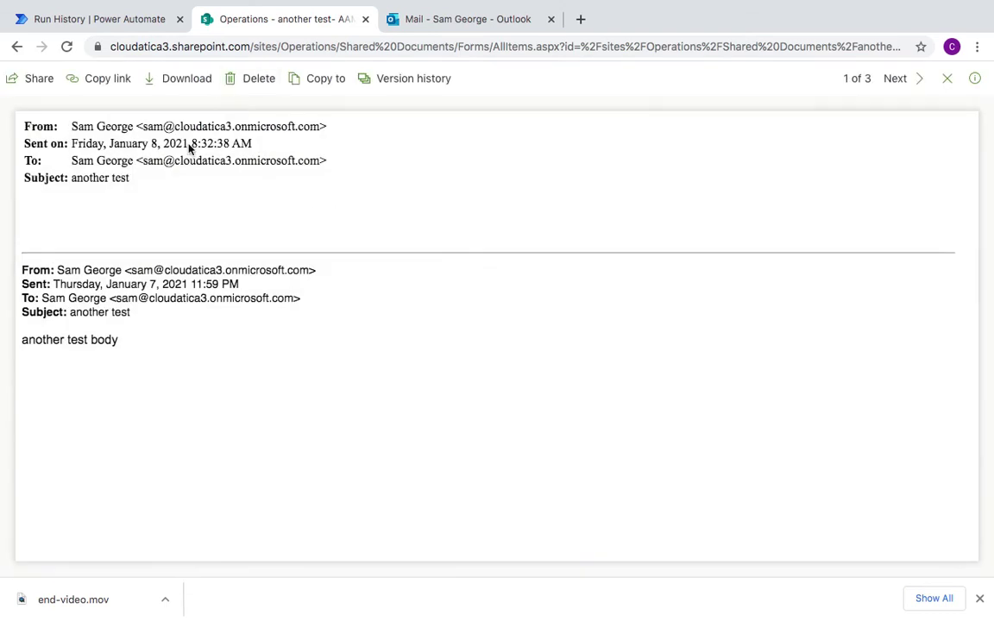
{"action": "left_click", "coordinate": [17, 46]}
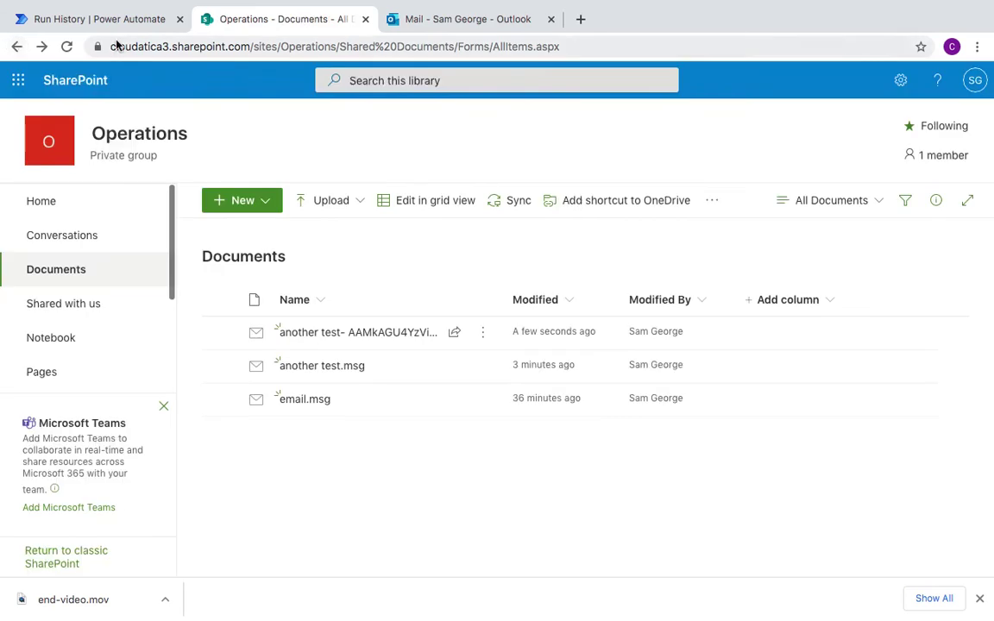